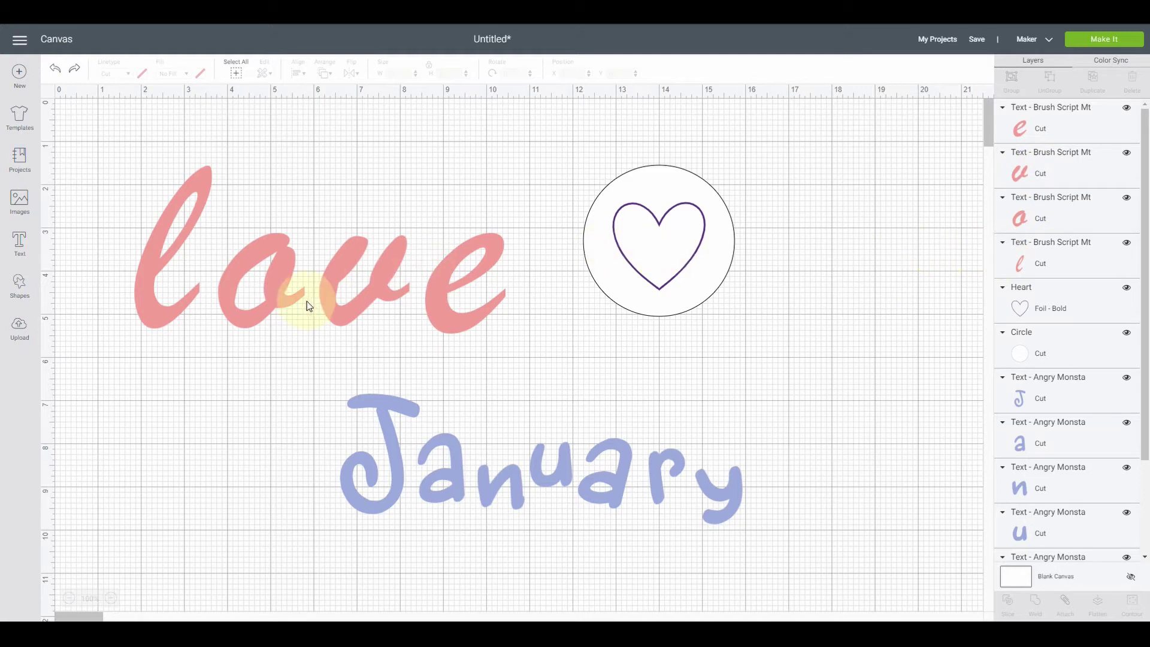
Step: Move the separate letters o, v and e of "love" closer together so each letter overlaps the one before it
{"action": "left_click_drag", "start_coordinate": [283, 284], "coordinate": [261, 285]}
{"action": "left_click_drag", "start_coordinate": [337, 271], "coordinate": [297, 282]}
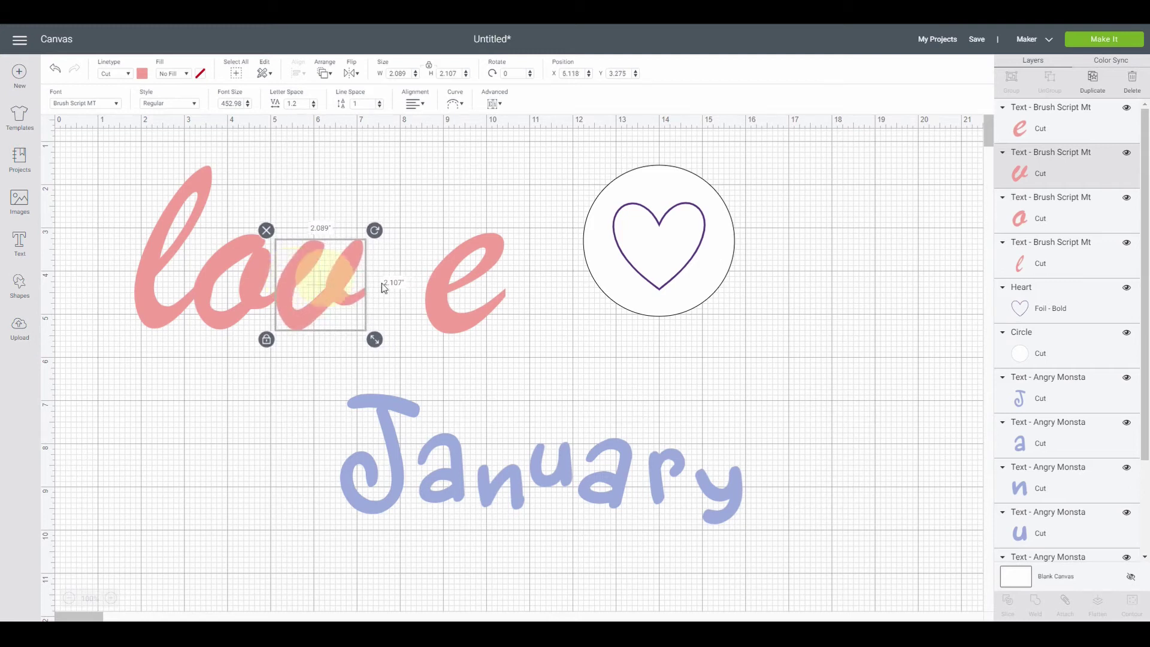
{"action": "left_click_drag", "start_coordinate": [441, 279], "coordinate": [371, 283]}
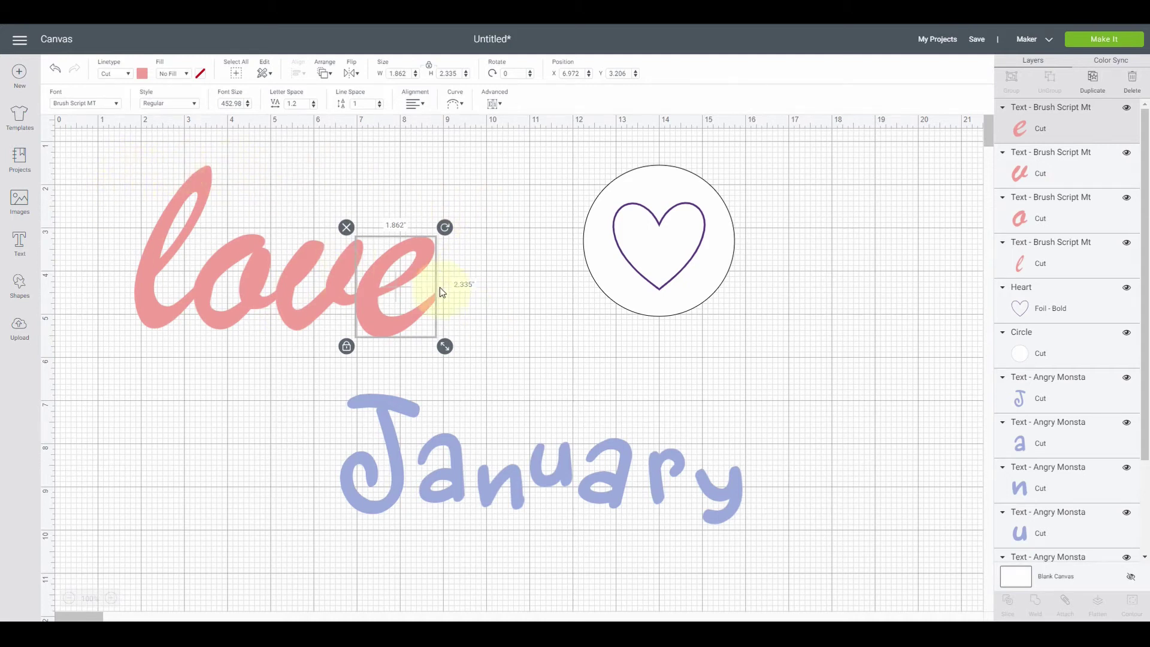
{"action": "left_click", "coordinate": [77, 173]}
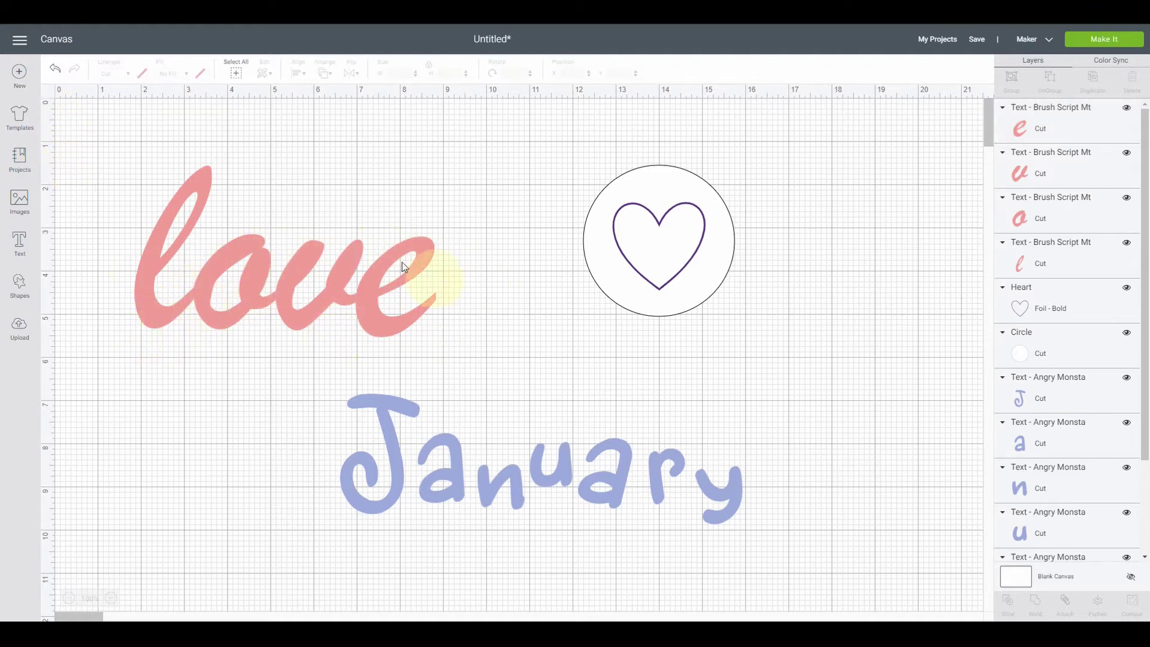
{"action": "mouse_move", "coordinate": [218, 303]}
{"action": "left_mouse_down"}
{"action": "mouse_move", "coordinate": [397, 193]}
{"action": "mouse_move", "coordinate": [231, 275]}
{"action": "mouse_move", "coordinate": [235, 293]}
{"action": "left_mouse_up"}
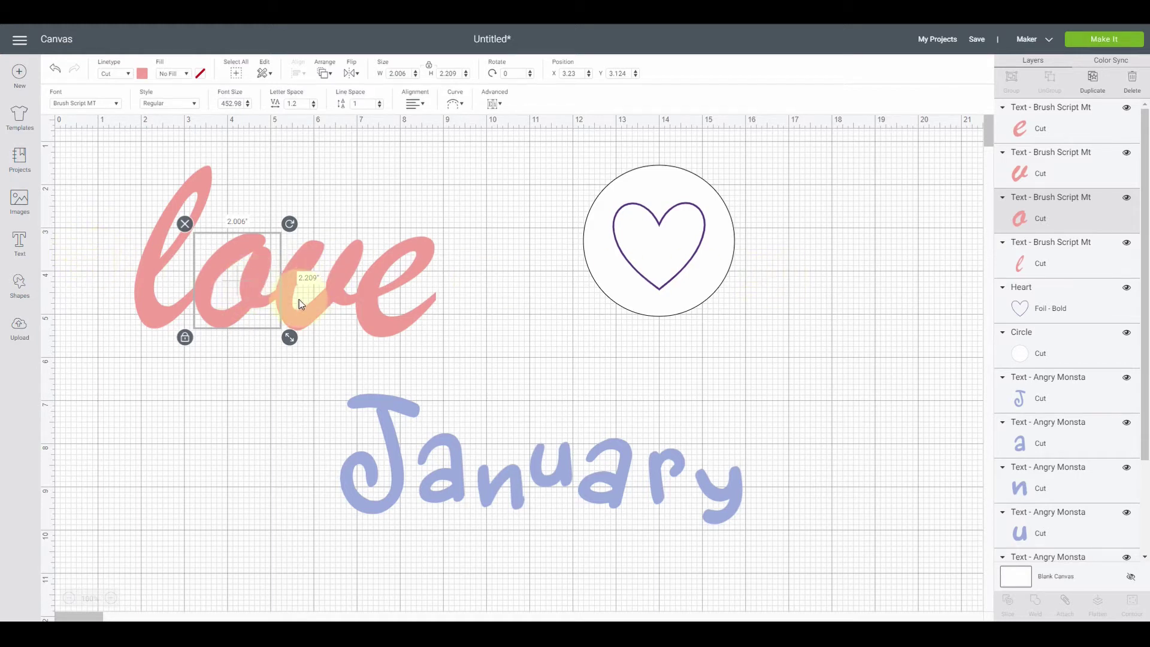
{"action": "left_click", "coordinate": [519, 280]}
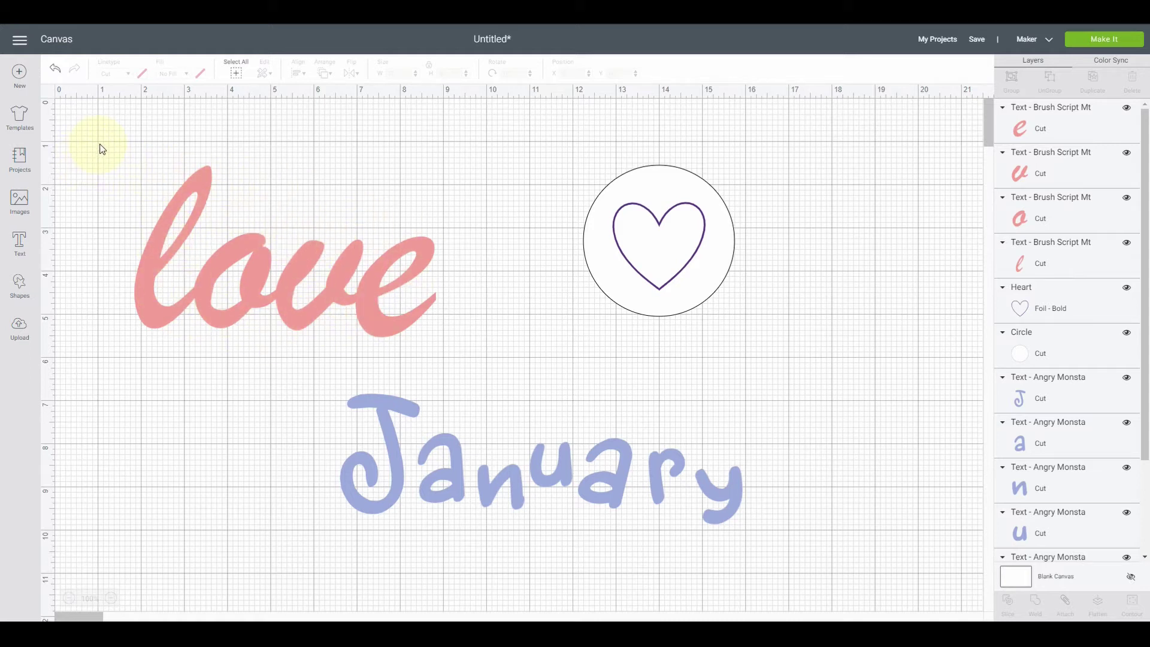
Step: Group the four letters of the word "love"
{"action": "left_click_drag", "start_coordinate": [108, 142], "coordinate": [470, 365]}
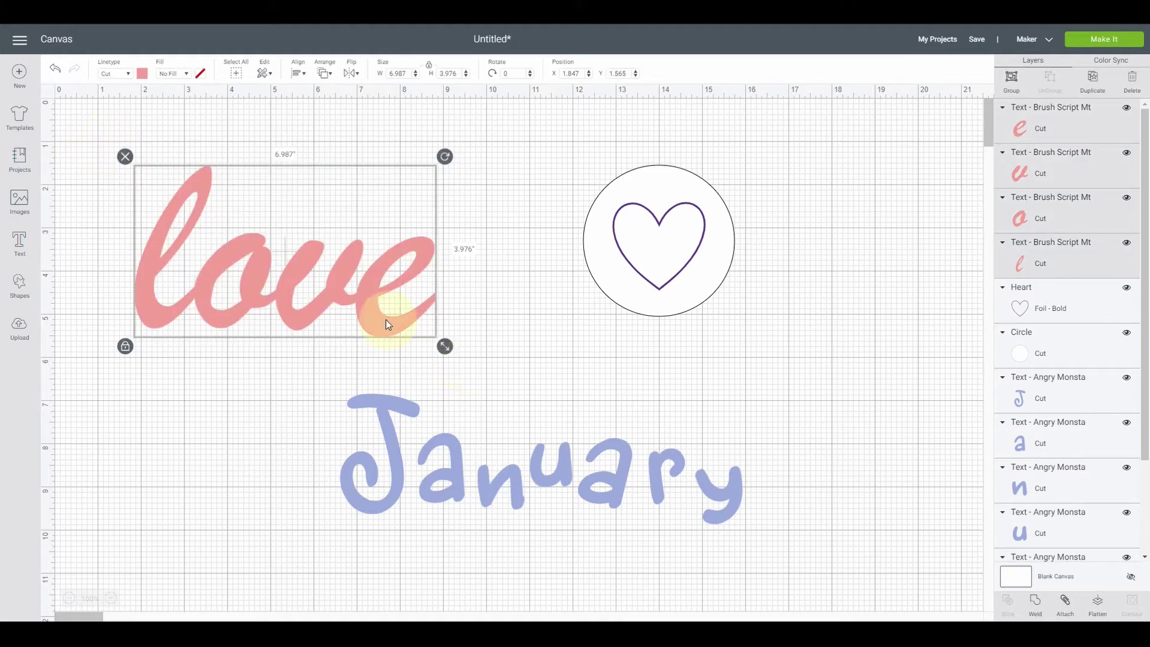
{"action": "right_click", "coordinate": [367, 315]}
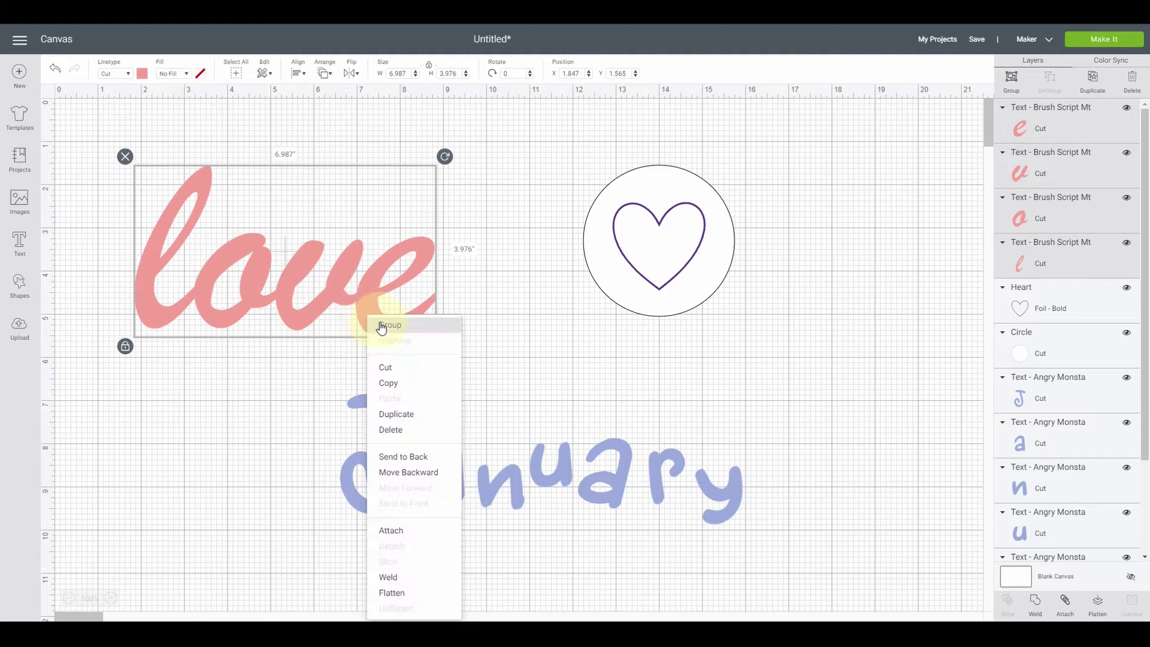
{"action": "left_click", "coordinate": [381, 327]}
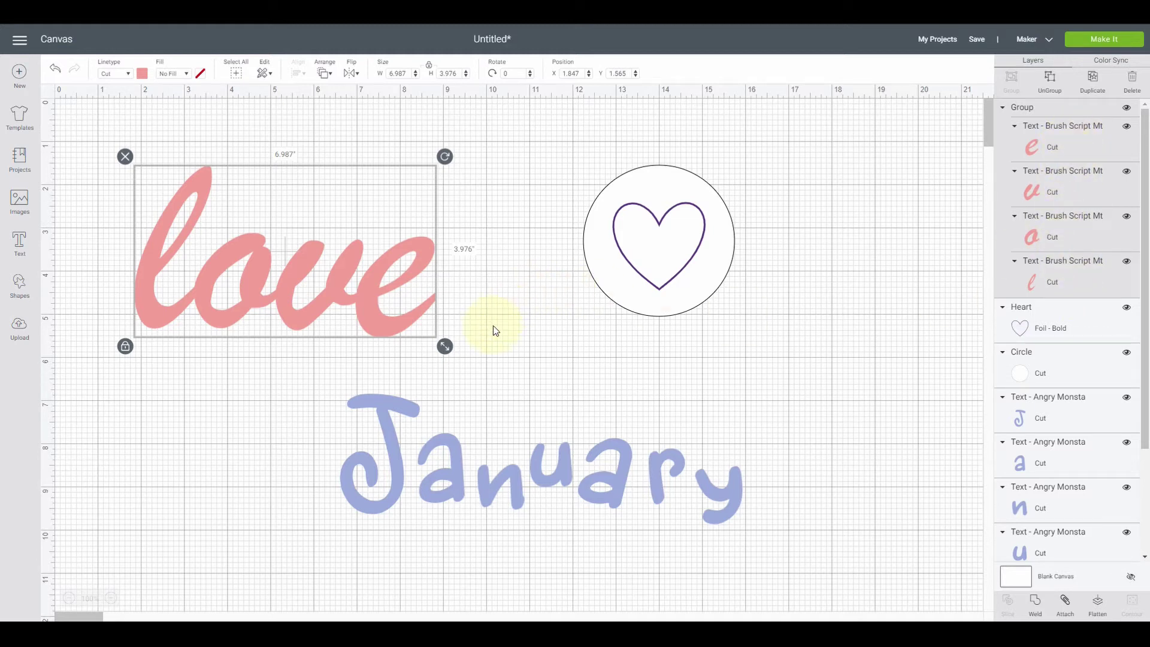
Step: Scale the grouped "love" proportionally to about 9.83" wide, keeping it above the word "January"
{"action": "left_click_drag", "start_coordinate": [445, 346], "coordinate": [397, 296]}
{"action": "mouse_move", "coordinate": [270, 296]}
{"action": "left_mouse_down"}
{"action": "mouse_move", "coordinate": [521, 313]}
{"action": "mouse_move", "coordinate": [937, 500]}
{"action": "mouse_move", "coordinate": [218, 321]}
{"action": "mouse_move", "coordinate": [241, 284]}
{"action": "mouse_move", "coordinate": [860, 393]}
{"action": "mouse_move", "coordinate": [244, 249]}
{"action": "mouse_move", "coordinate": [249, 288]}
{"action": "left_mouse_up"}
{"action": "left_click", "coordinate": [444, 319]}
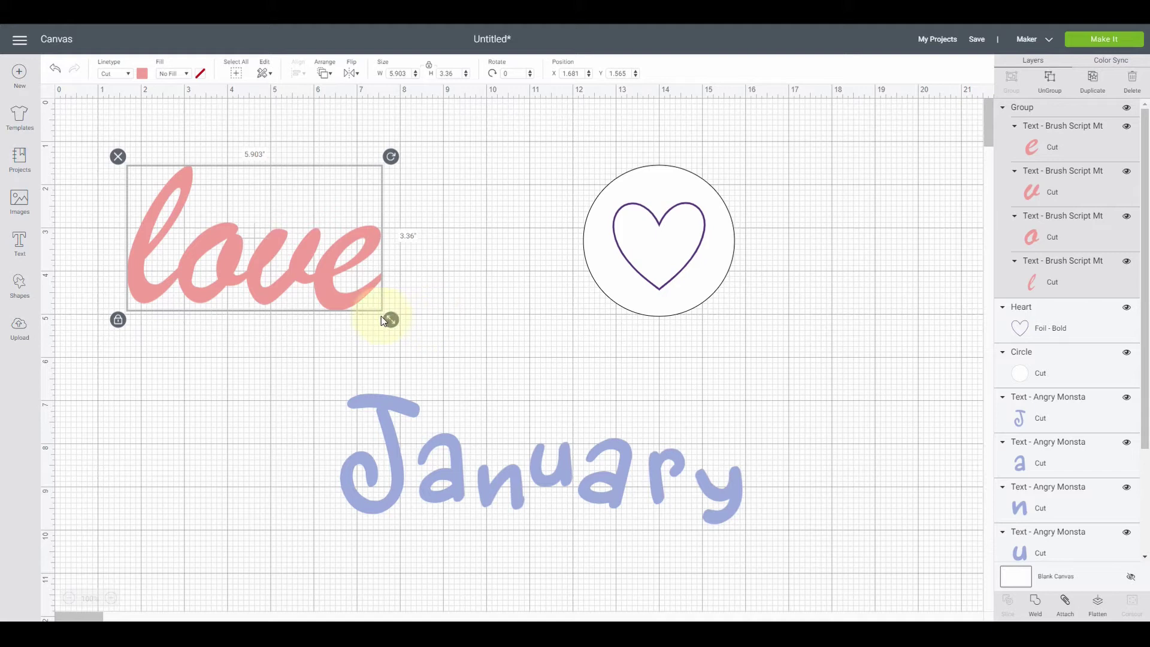
{"action": "left_click_drag", "start_coordinate": [388, 321], "coordinate": [557, 388]}
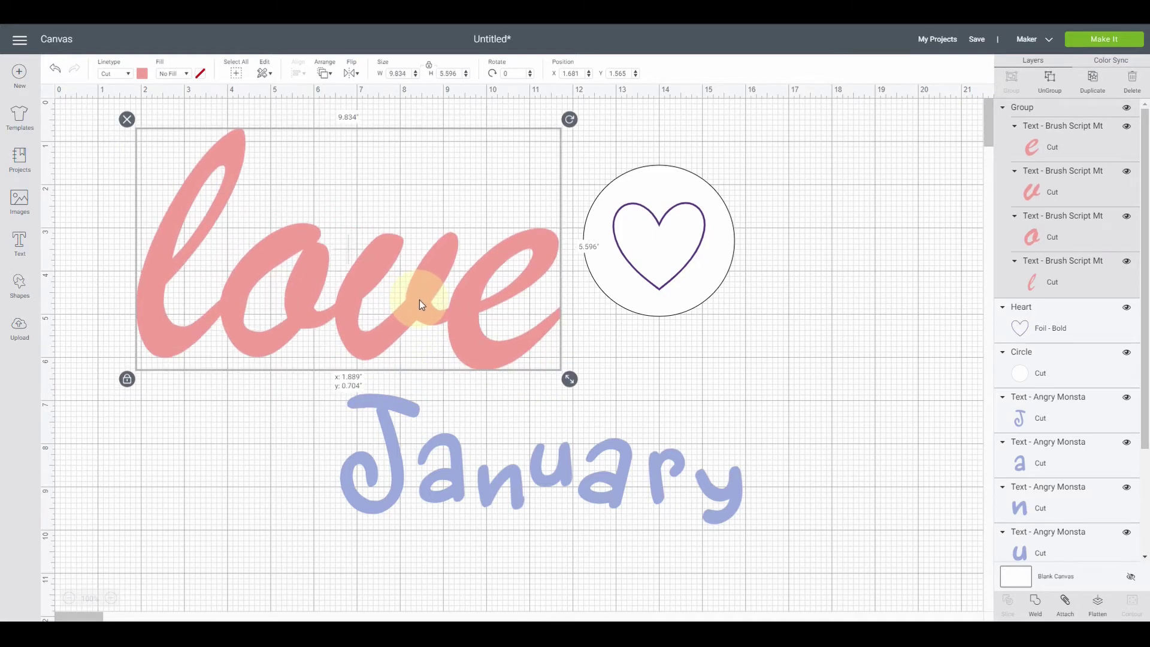
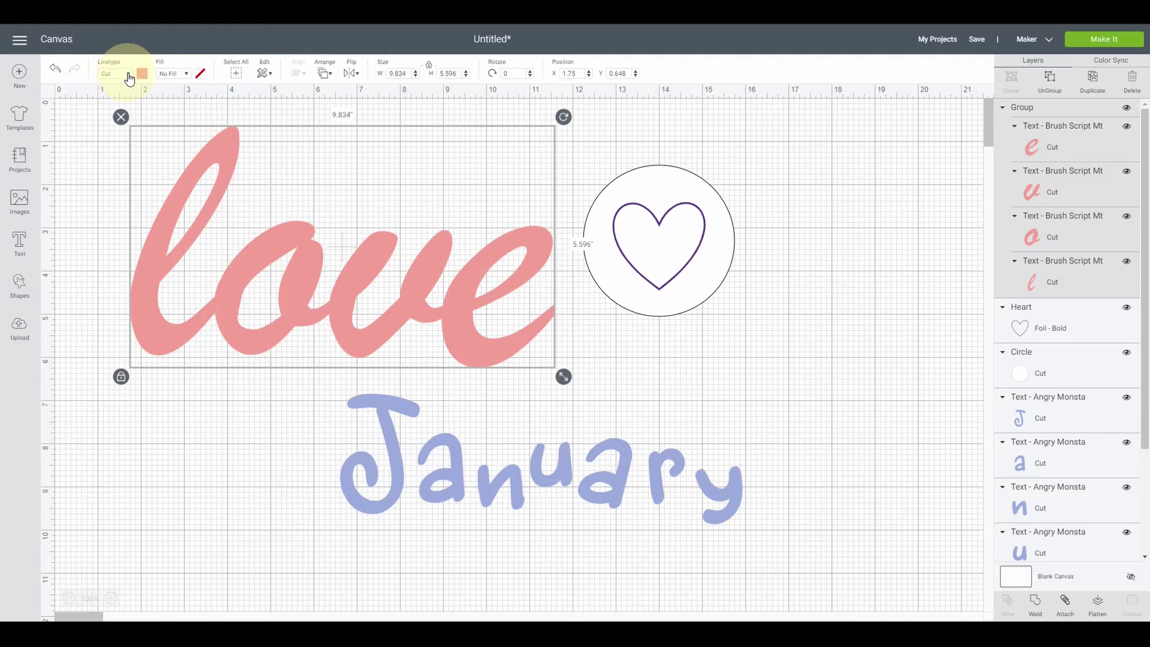
Step: Change the "love" group's line type to Draw and weld its letters into one shape
{"action": "left_click", "coordinate": [129, 74]}
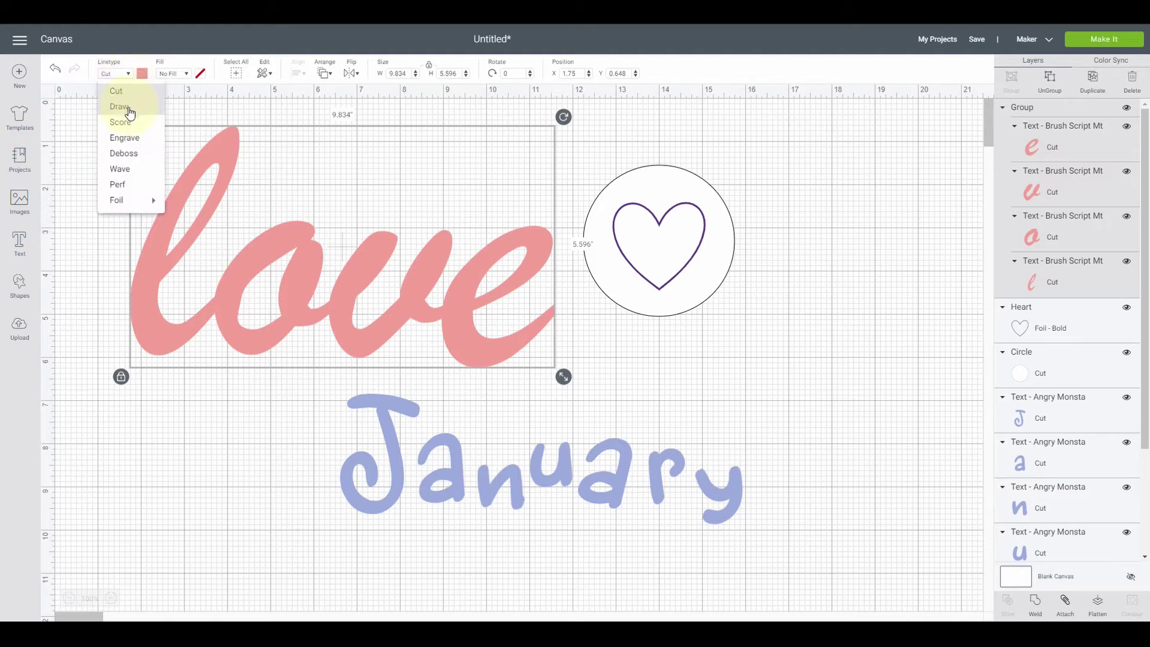
{"action": "left_click", "coordinate": [130, 113]}
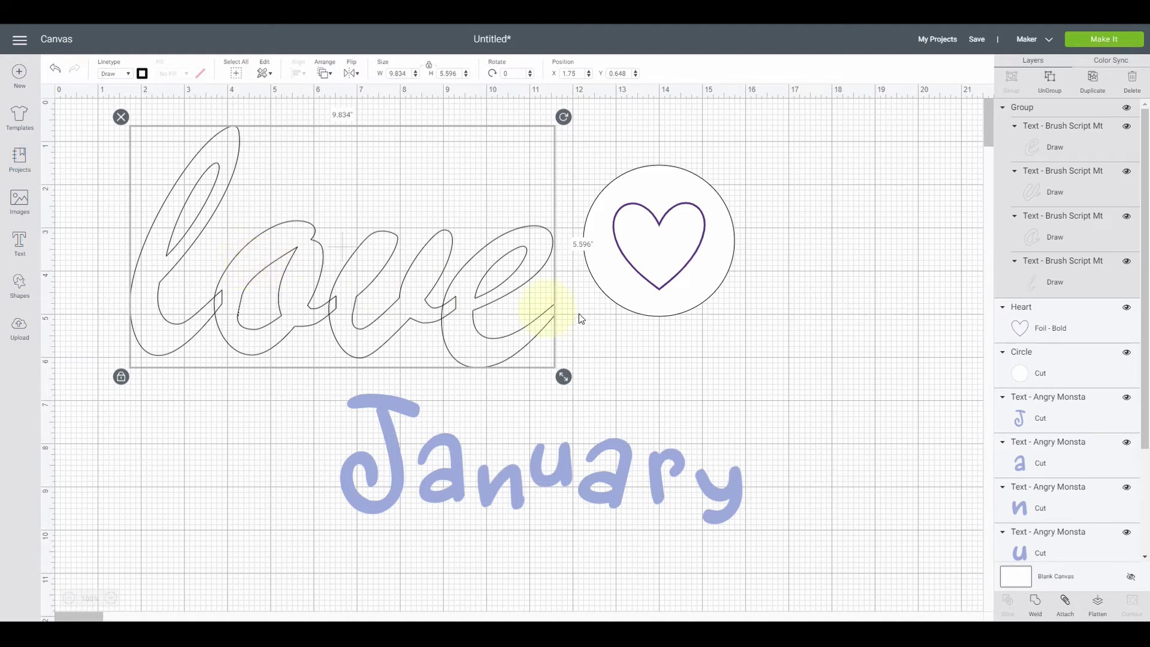
{"action": "left_click", "coordinate": [1036, 605]}
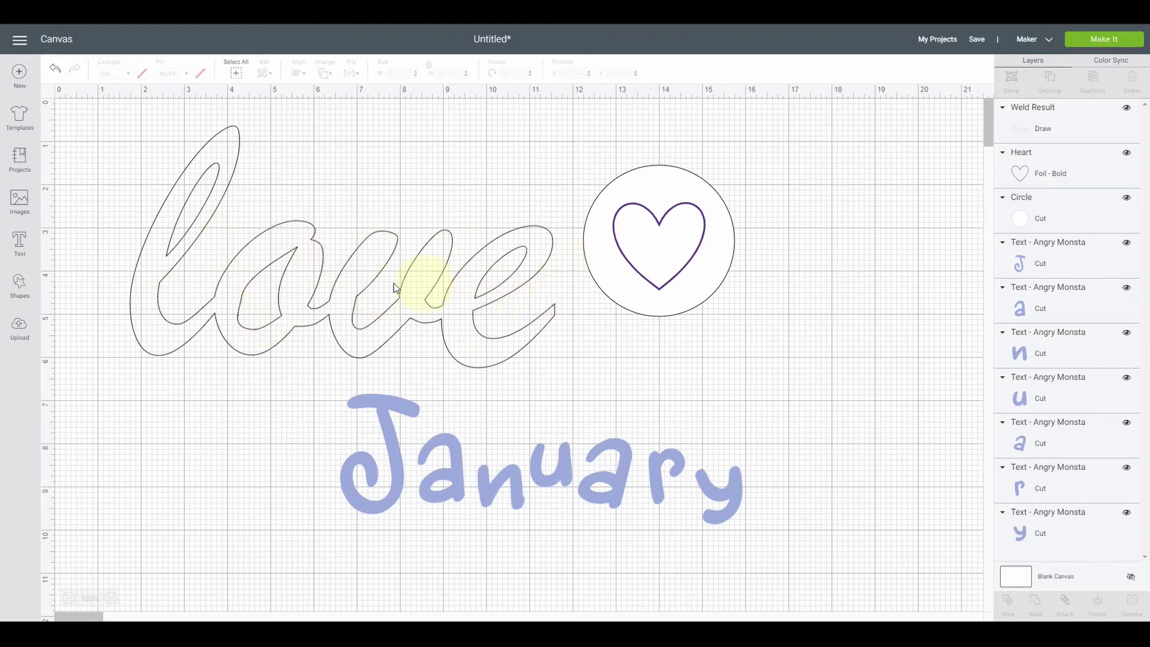
Step: Change the welded "love" to the Cut line type and scale it down to about 8.56" wide
{"action": "left_click", "coordinate": [239, 263]}
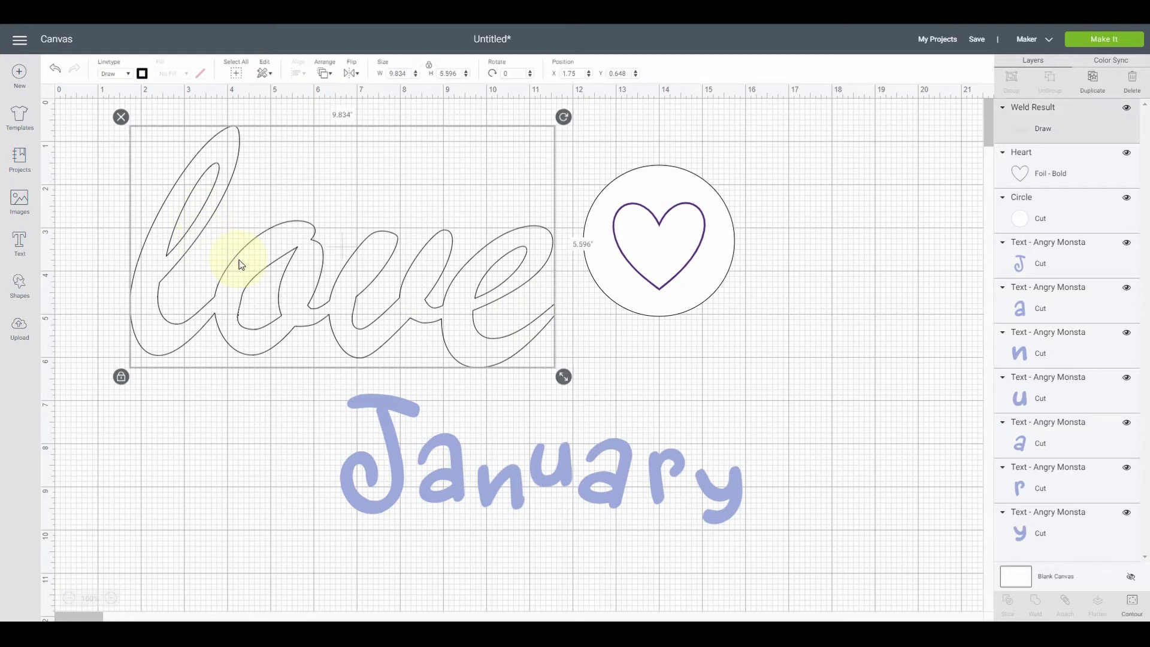
{"action": "left_click", "coordinate": [120, 73]}
{"action": "left_click", "coordinate": [123, 91]}
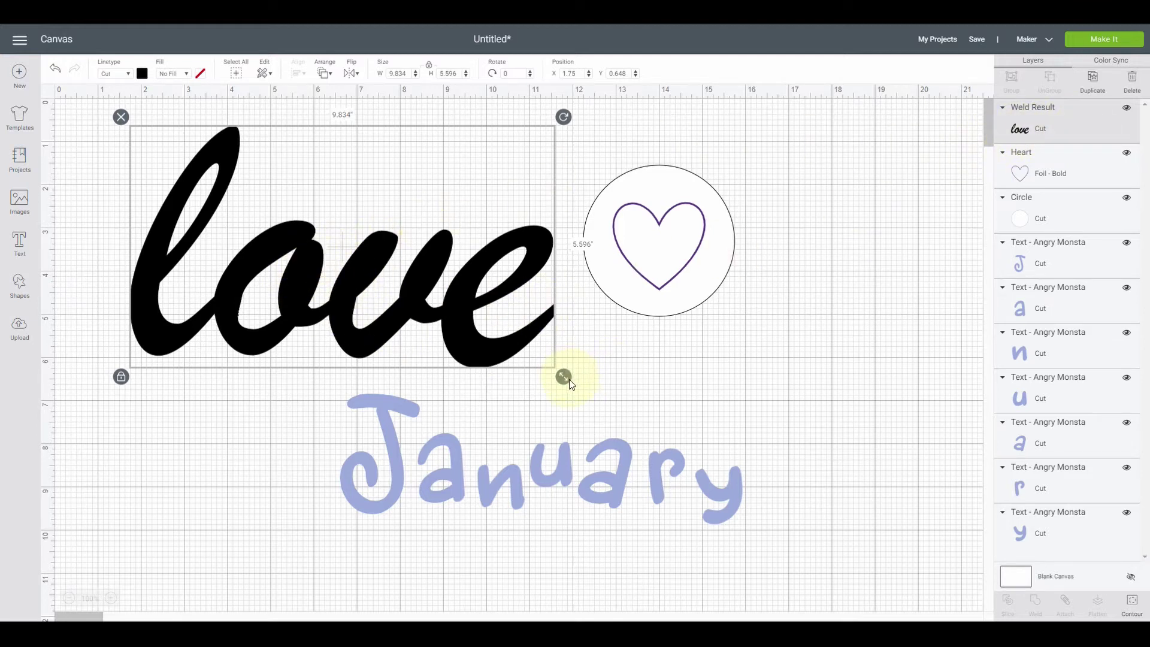
{"action": "left_click_drag", "start_coordinate": [569, 381], "coordinate": [511, 342]}
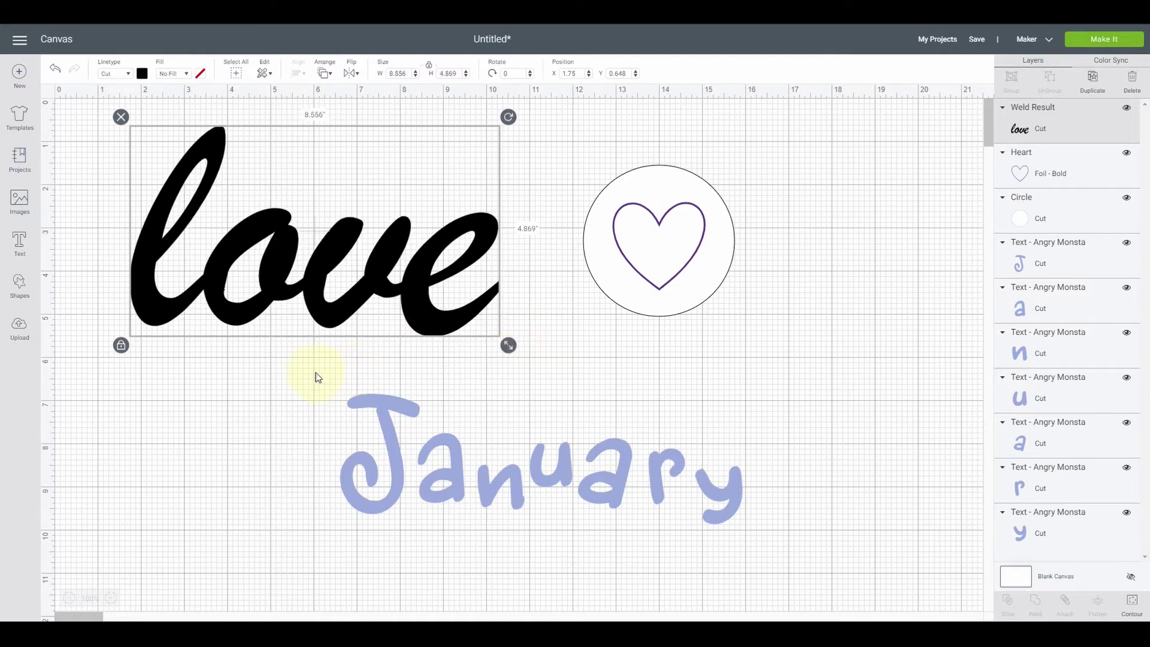
Step: Group the seven letters of "January" and scale the group down to about 7.95" wide
{"action": "left_click_drag", "start_coordinate": [294, 360], "coordinate": [795, 576]}
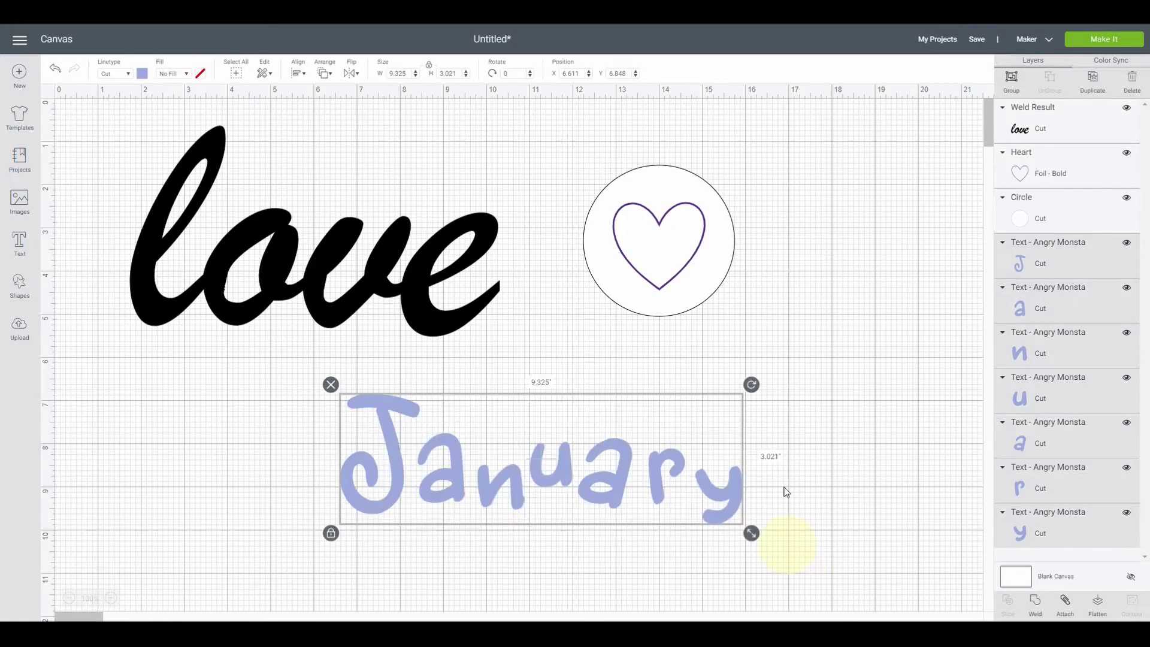
{"action": "left_click", "coordinate": [1012, 78]}
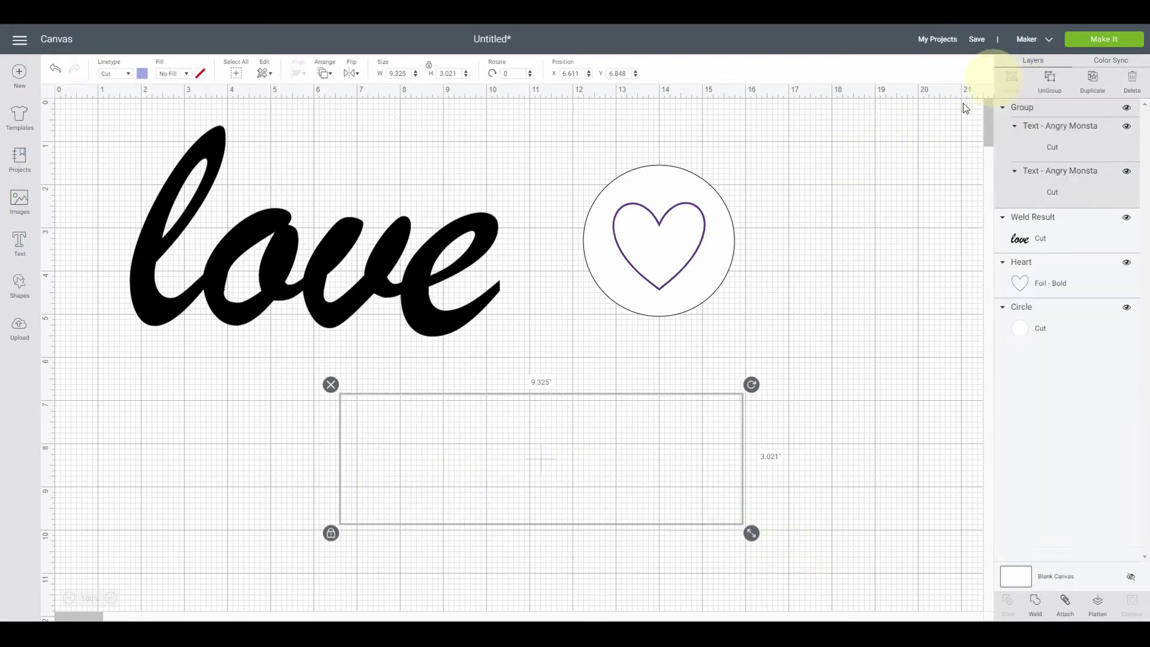
{"action": "left_click", "coordinate": [635, 446]}
{"action": "left_click_drag", "start_coordinate": [654, 476], "coordinate": [521, 498]}
{"action": "left_click_drag", "start_coordinate": [681, 520], "coordinate": [614, 507]}
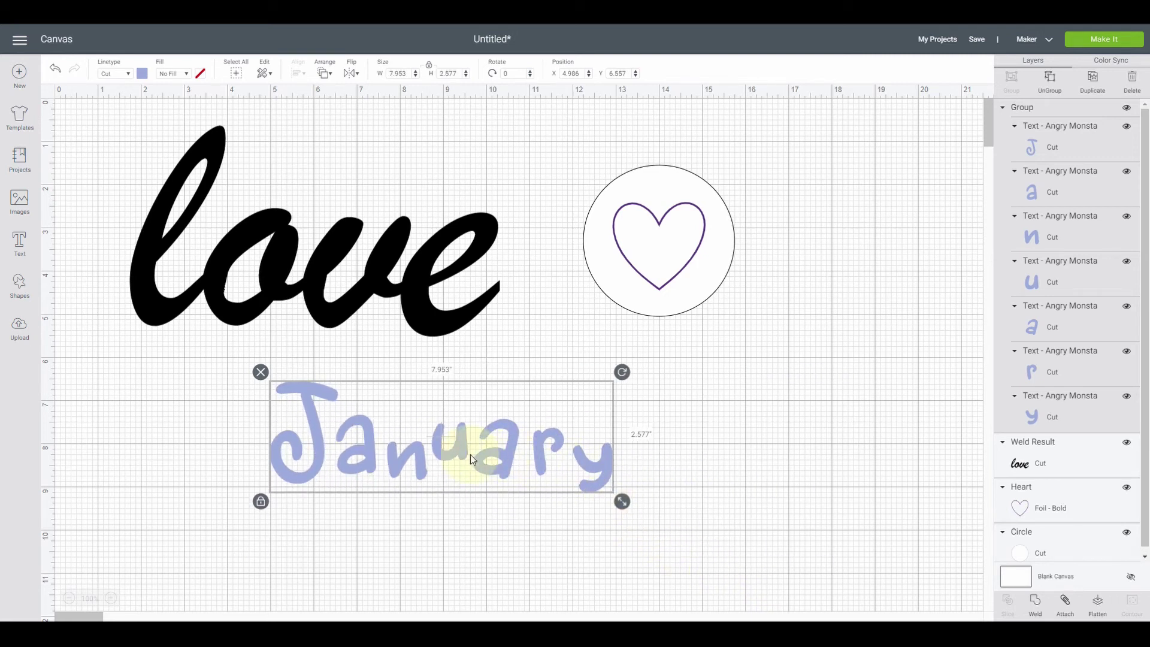
Step: Move the "January" group above the welded "love" word
{"action": "left_click_drag", "start_coordinate": [411, 461], "coordinate": [305, 400]}
{"action": "left_click_drag", "start_coordinate": [290, 257], "coordinate": [362, 538]}
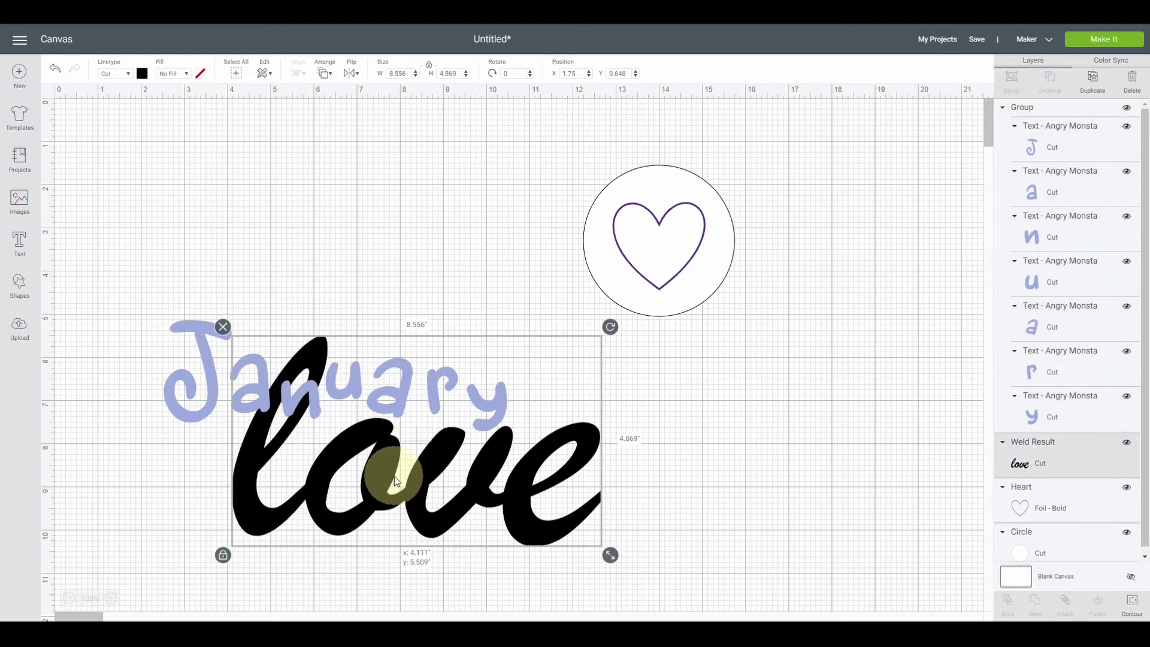
{"action": "left_click_drag", "start_coordinate": [214, 381], "coordinate": [217, 226]}
{"action": "left_click", "coordinate": [307, 395]}
{"action": "left_click_drag", "start_coordinate": [306, 395], "coordinate": [232, 328]}
Step: Resize the welded "love" to about 6.68" wide and place it above the "January" group
{"action": "left_click_drag", "start_coordinate": [538, 487], "coordinate": [383, 393]}
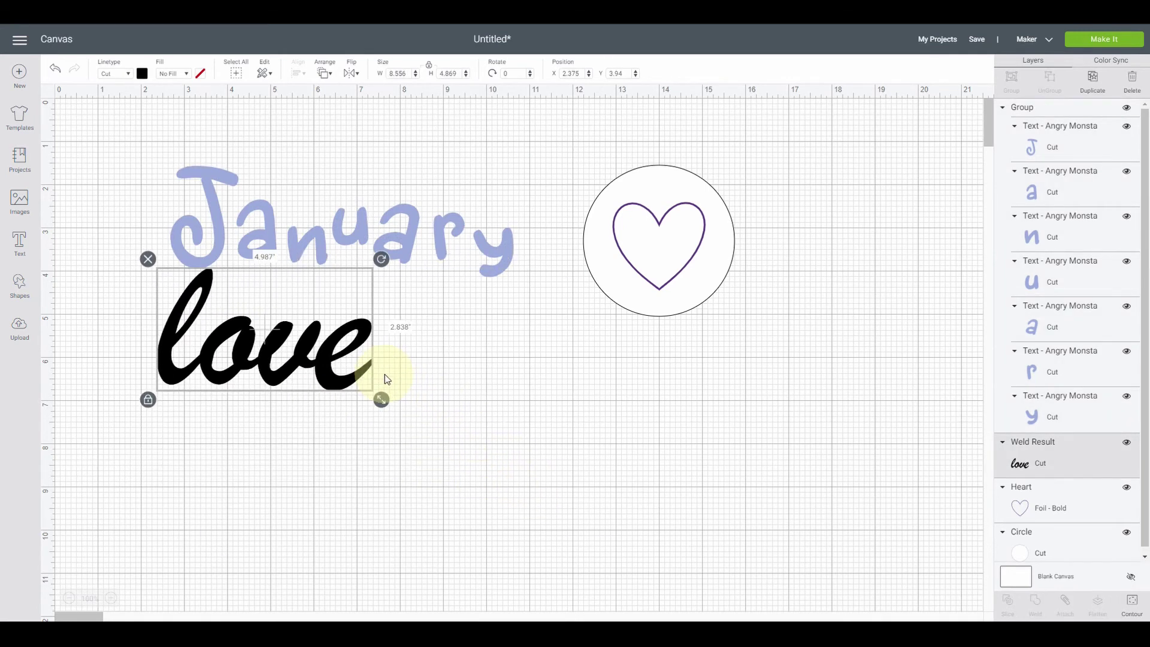
{"action": "left_click_drag", "start_coordinate": [275, 326], "coordinate": [340, 421]}
{"action": "left_click_drag", "start_coordinate": [411, 458], "coordinate": [480, 496]}
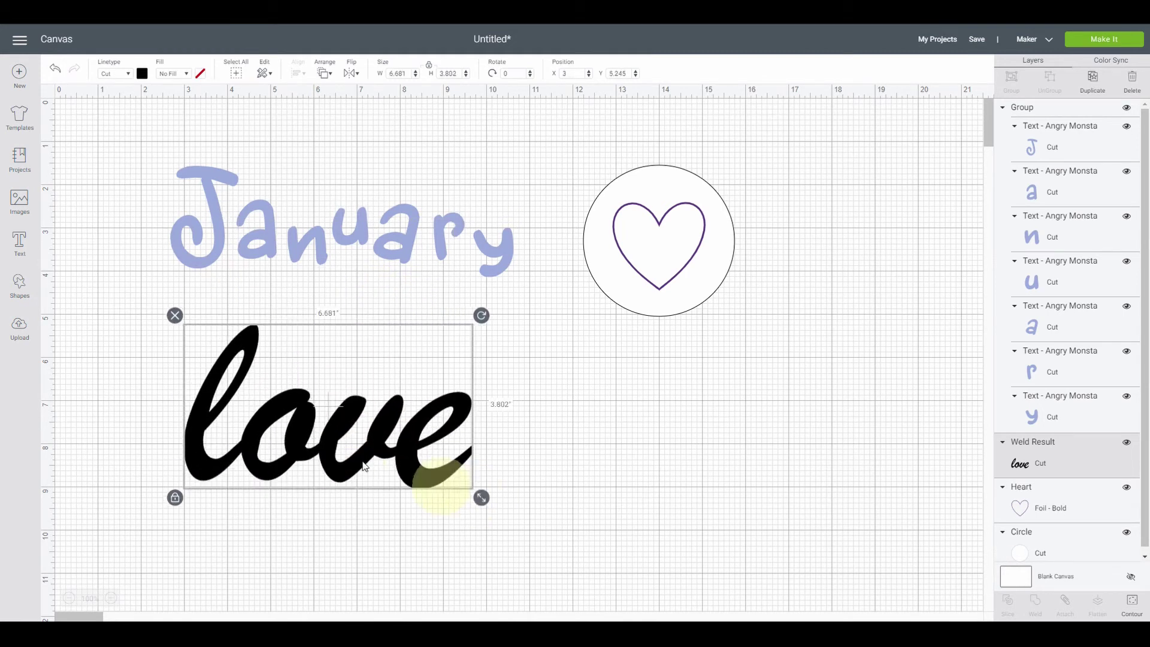
{"action": "left_click_drag", "start_coordinate": [359, 451], "coordinate": [402, 423]}
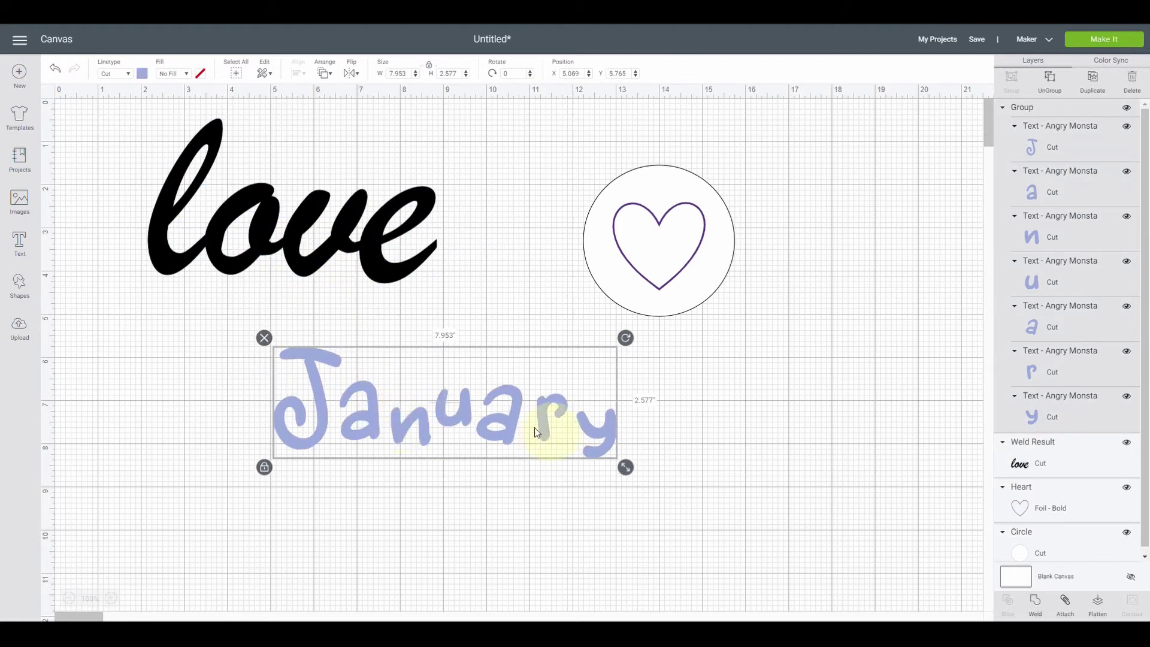
Step: Ungroup the letters of "January" and move the y slightly closer to the r
{"action": "right_click", "coordinate": [593, 435]}
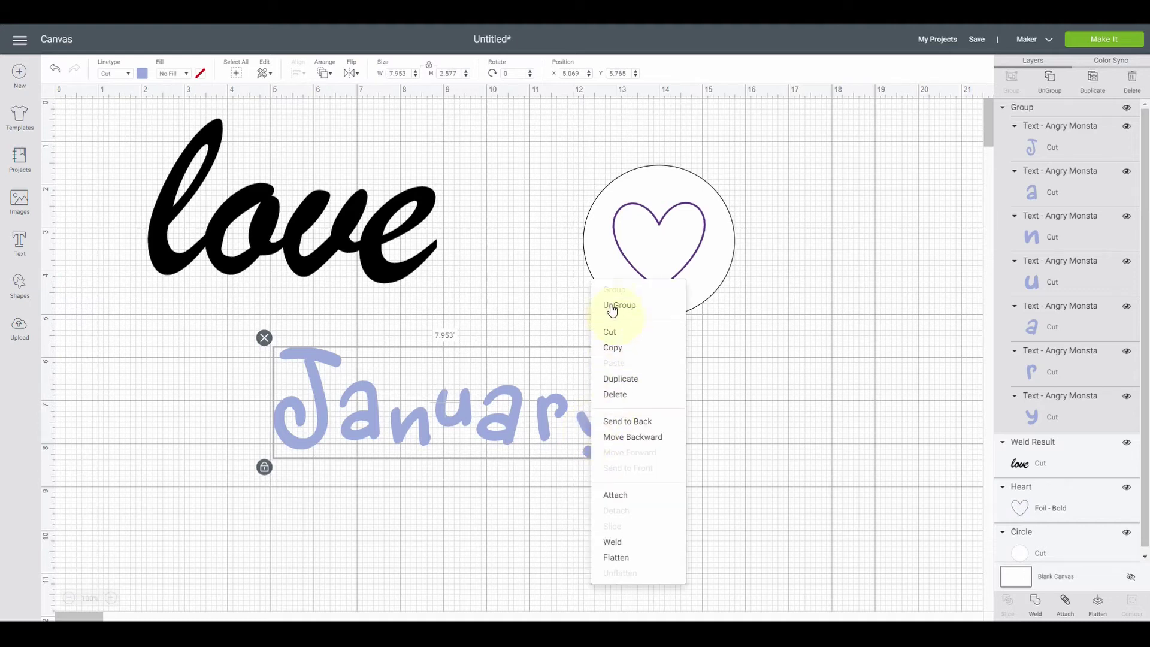
{"action": "left_click", "coordinate": [493, 326]}
{"action": "left_click", "coordinate": [510, 403]}
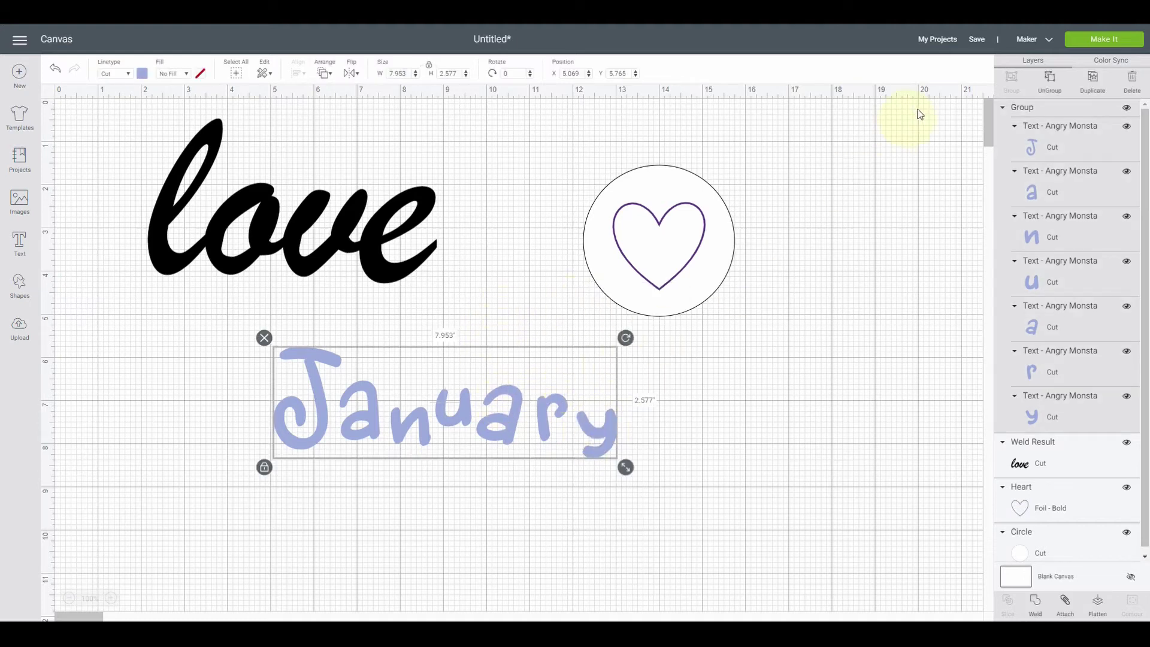
{"action": "left_click", "coordinate": [1051, 84]}
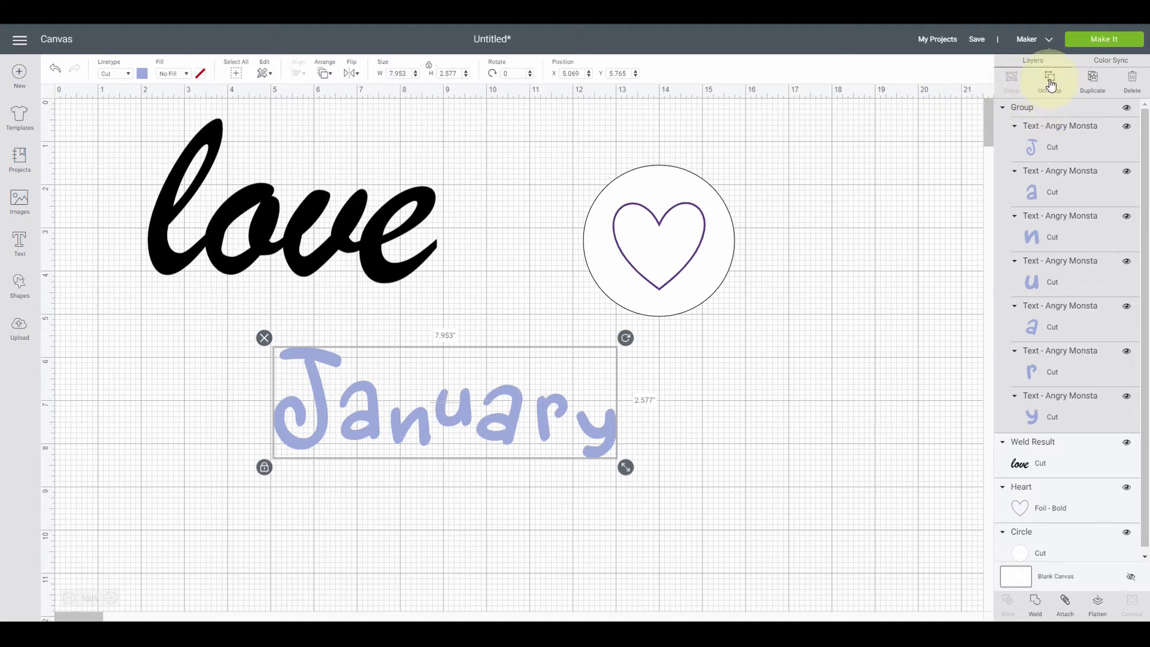
{"action": "left_click", "coordinate": [891, 189]}
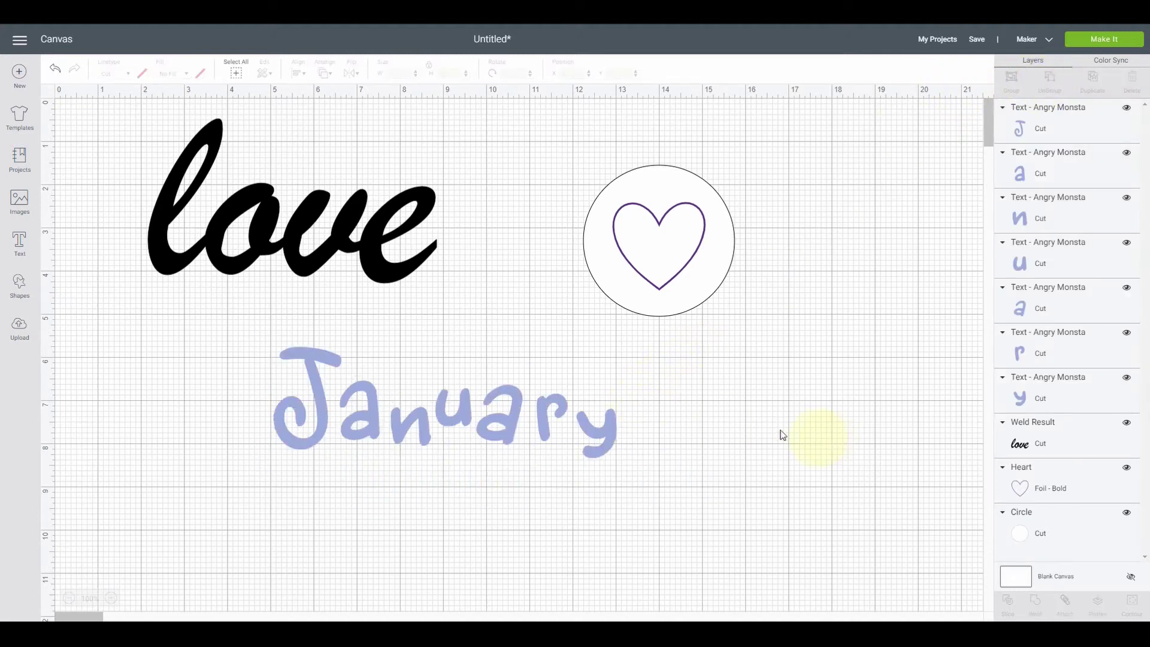
{"action": "mouse_move", "coordinate": [604, 429]}
{"action": "left_mouse_down"}
{"action": "mouse_move", "coordinate": [815, 414]}
{"action": "mouse_move", "coordinate": [623, 443]}
{"action": "mouse_move", "coordinate": [599, 428]}
{"action": "left_mouse_up"}
{"action": "left_click", "coordinate": [663, 422]}
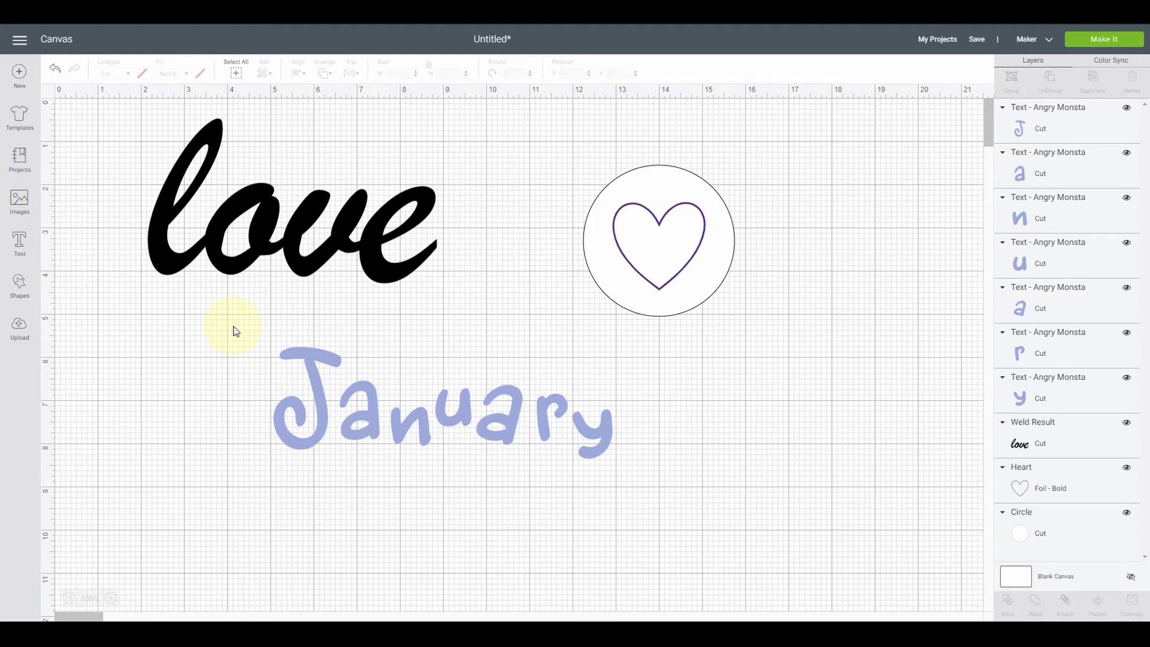
Step: Group all seven letters of "January" again
{"action": "left_click_drag", "start_coordinate": [234, 327], "coordinate": [678, 499]}
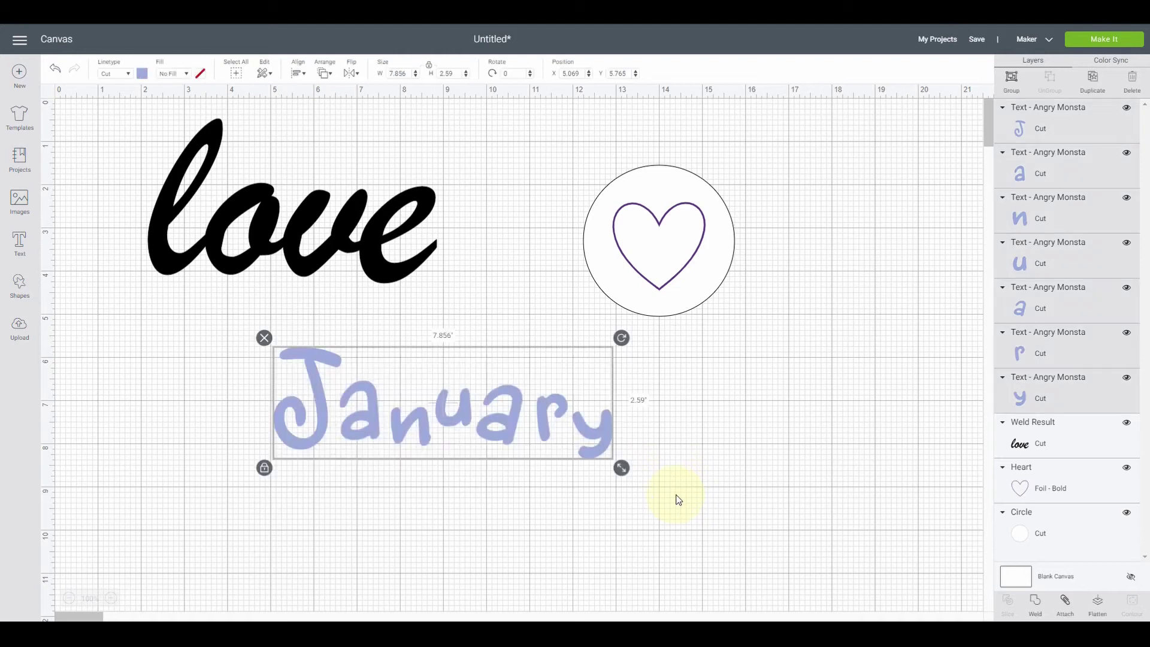
{"action": "left_click", "coordinate": [1010, 78]}
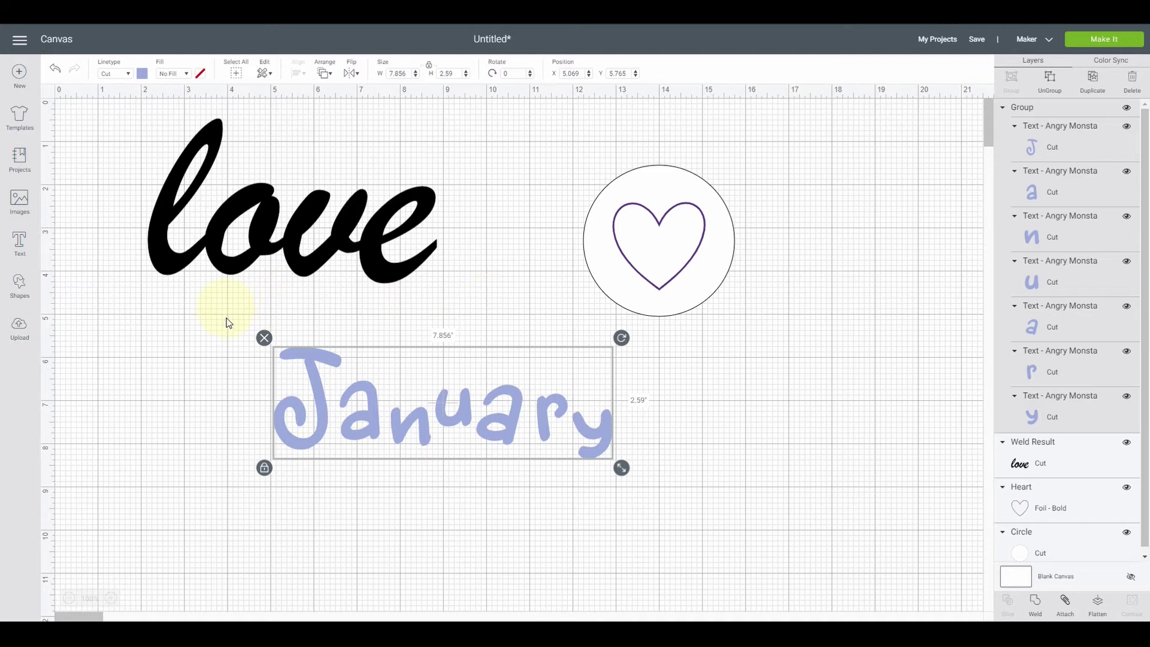
{"action": "left_click", "coordinate": [211, 405]}
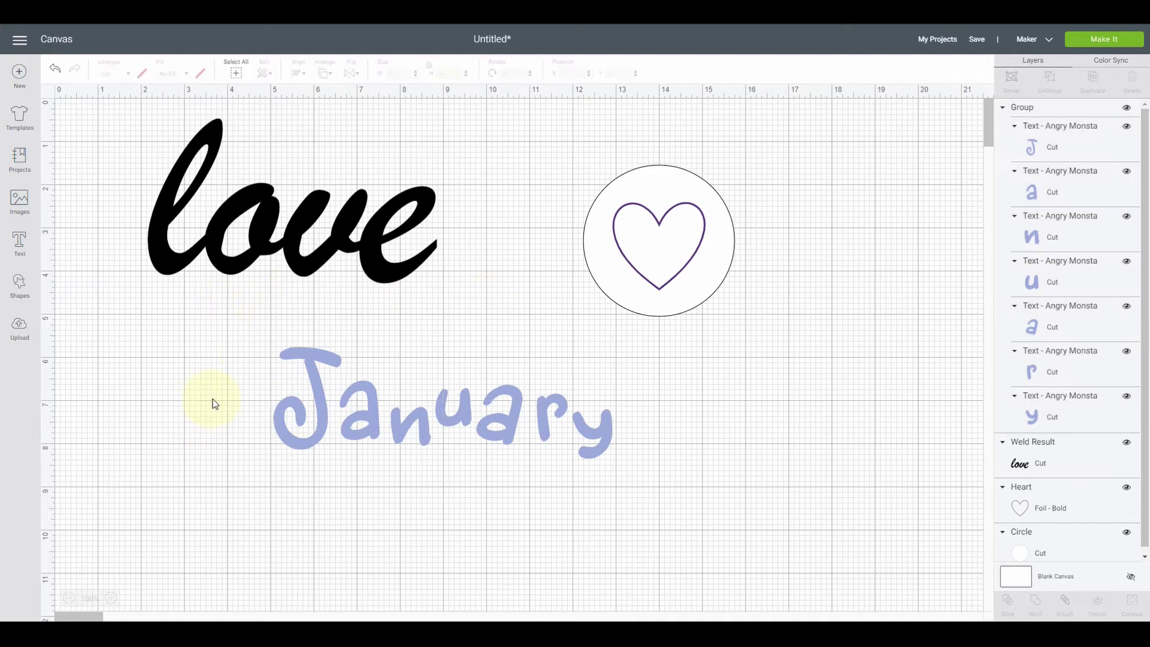
{"action": "left_click", "coordinate": [315, 379]}
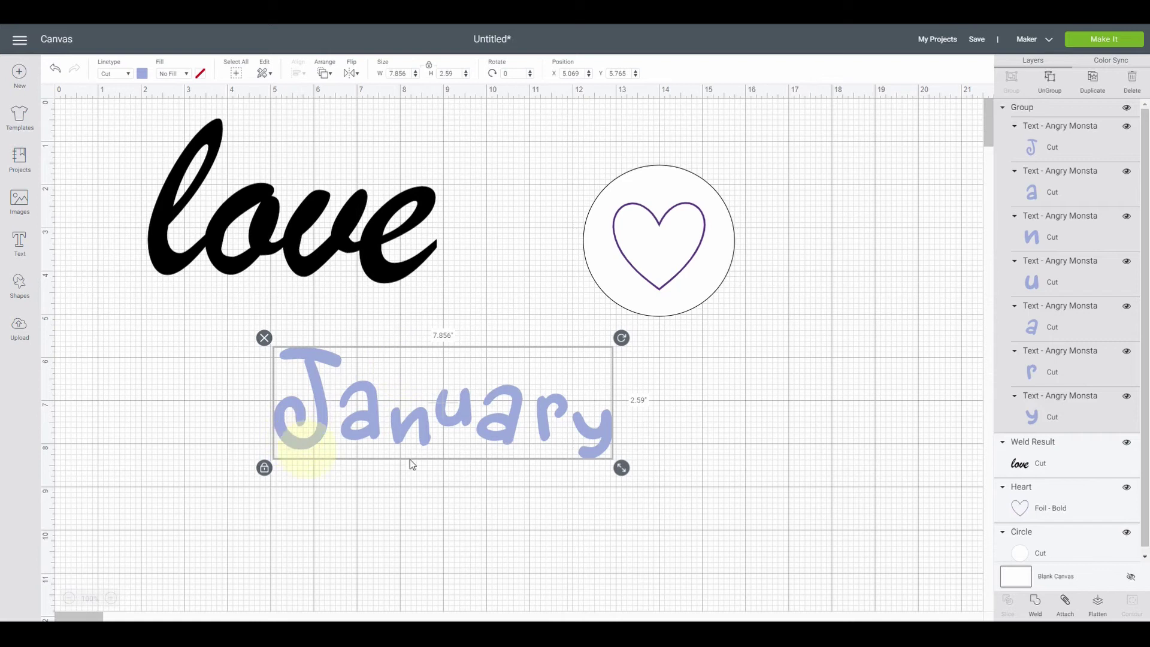
{"action": "left_click", "coordinate": [195, 387]}
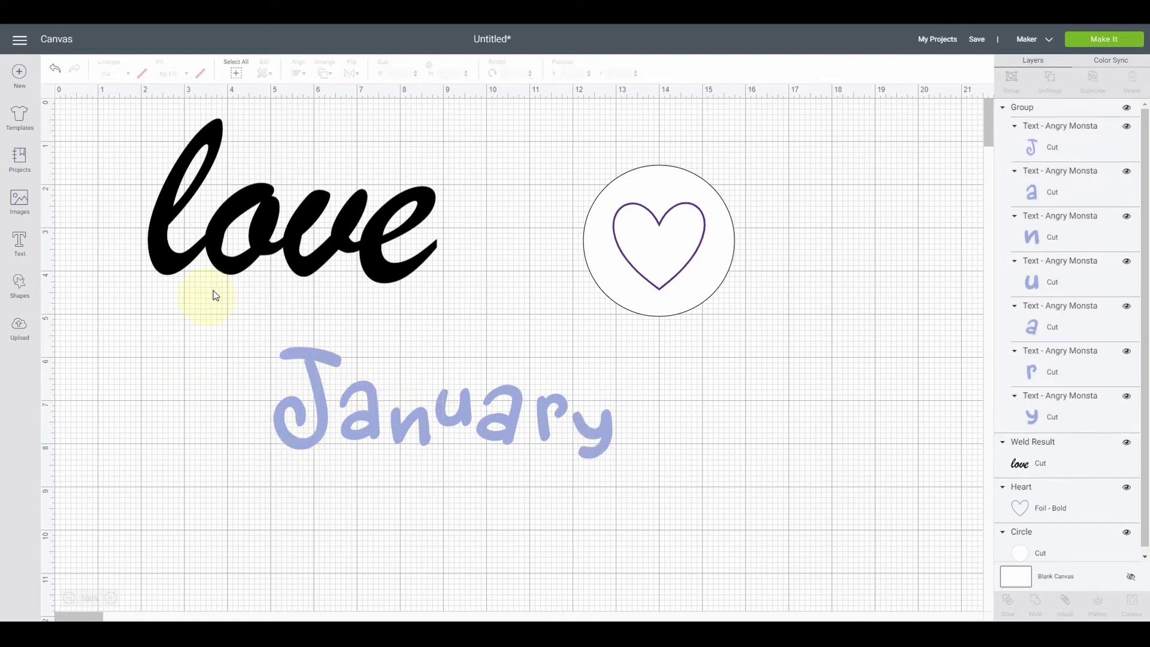
{"action": "left_click", "coordinate": [218, 258]}
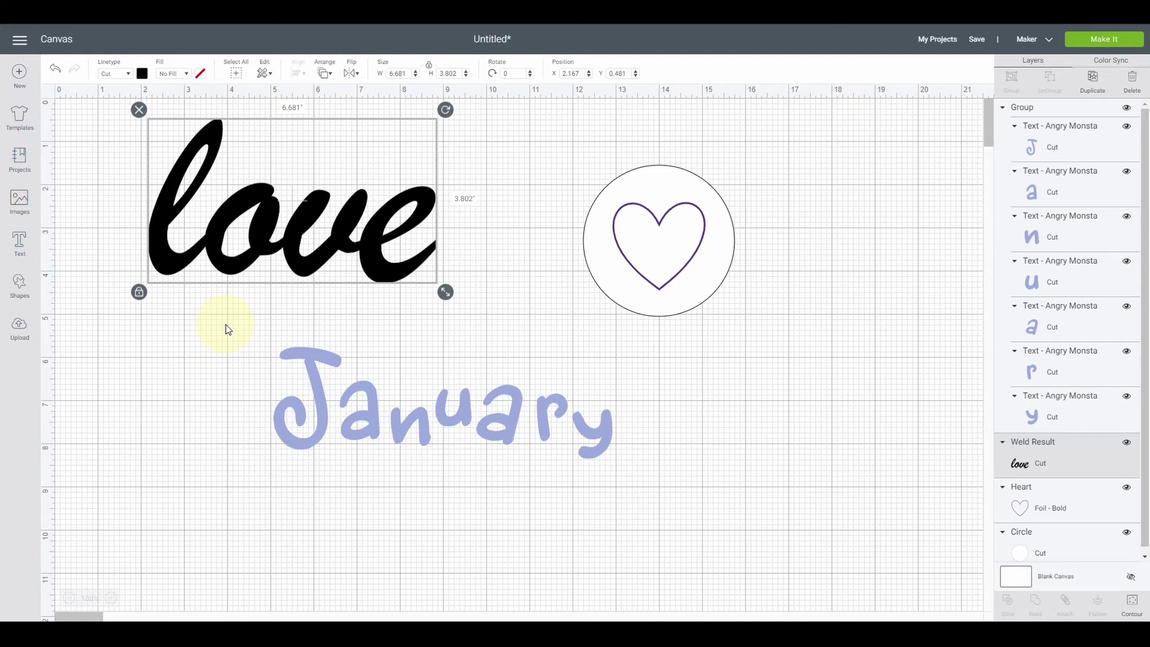
Step: Duplicate the "January" group, move the copy below the original, and duplicate the original once more
{"action": "left_click_drag", "start_coordinate": [232, 324], "coordinate": [677, 520]}
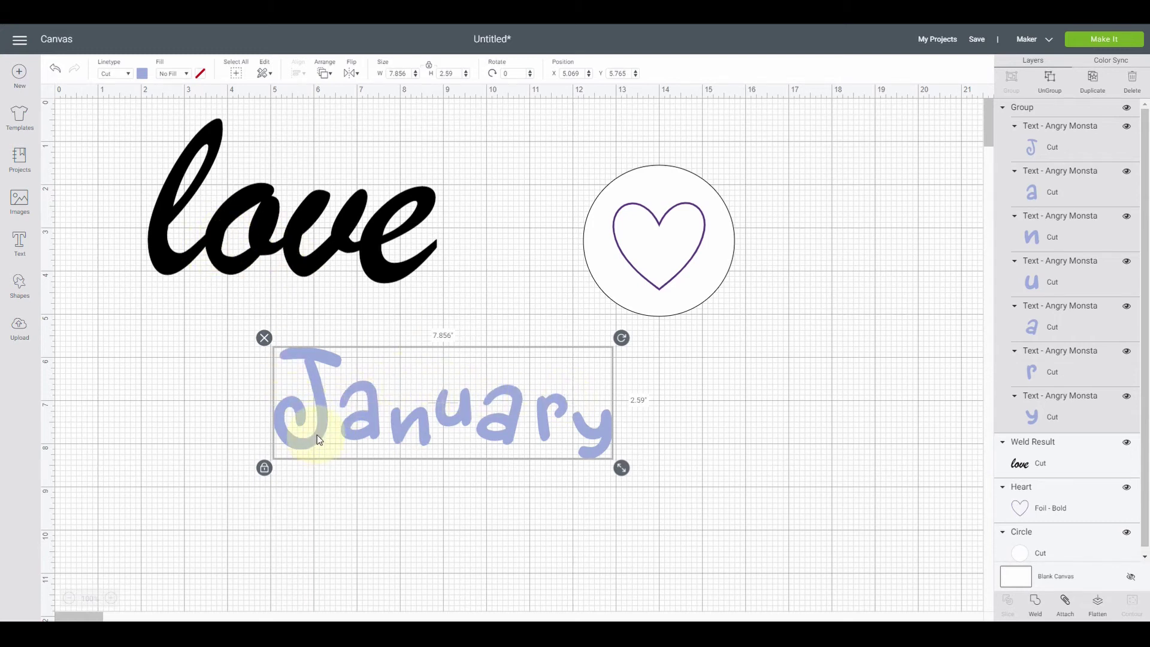
{"action": "right_click", "coordinate": [369, 414]}
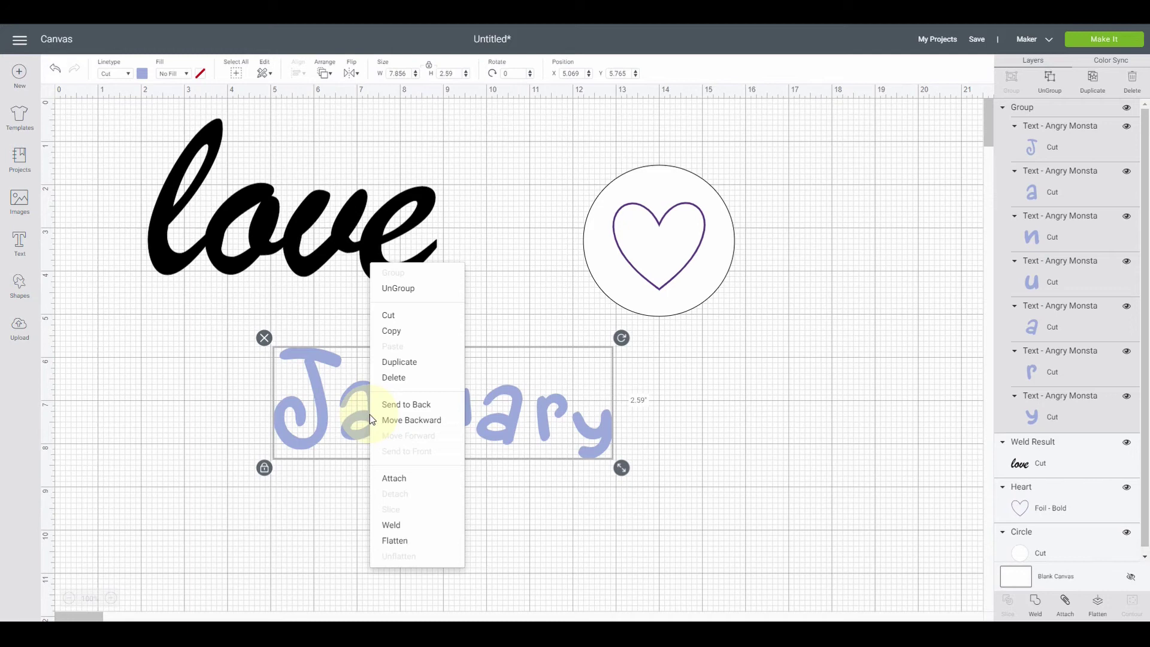
{"action": "left_click", "coordinate": [400, 362]}
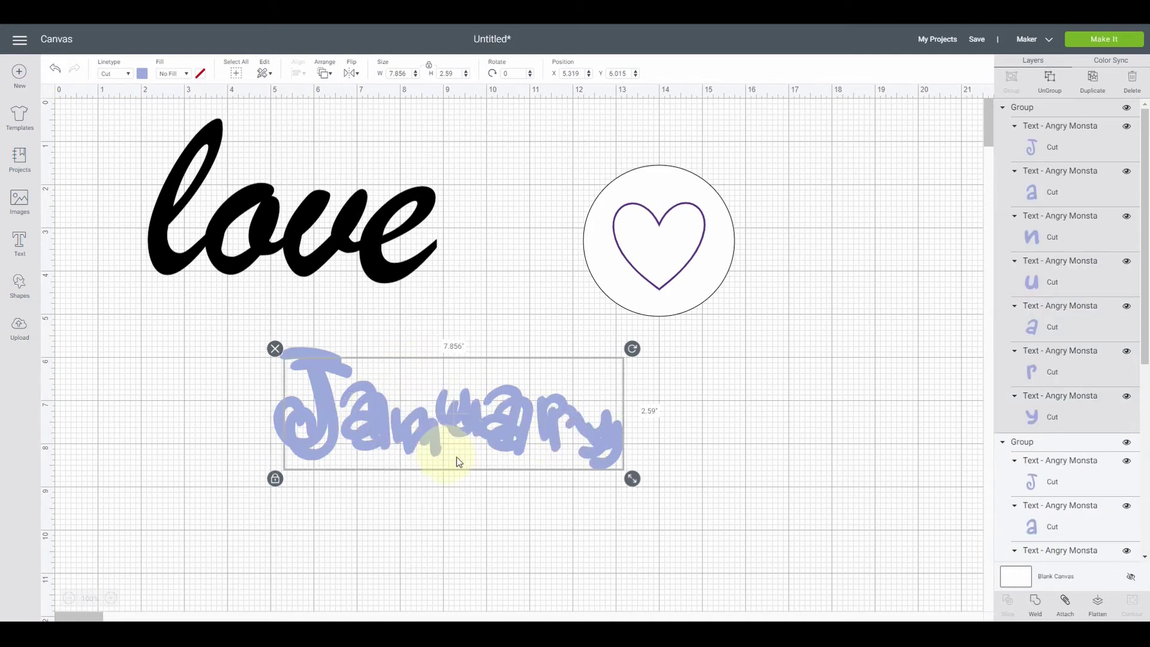
{"action": "left_click_drag", "start_coordinate": [433, 443], "coordinate": [330, 574]}
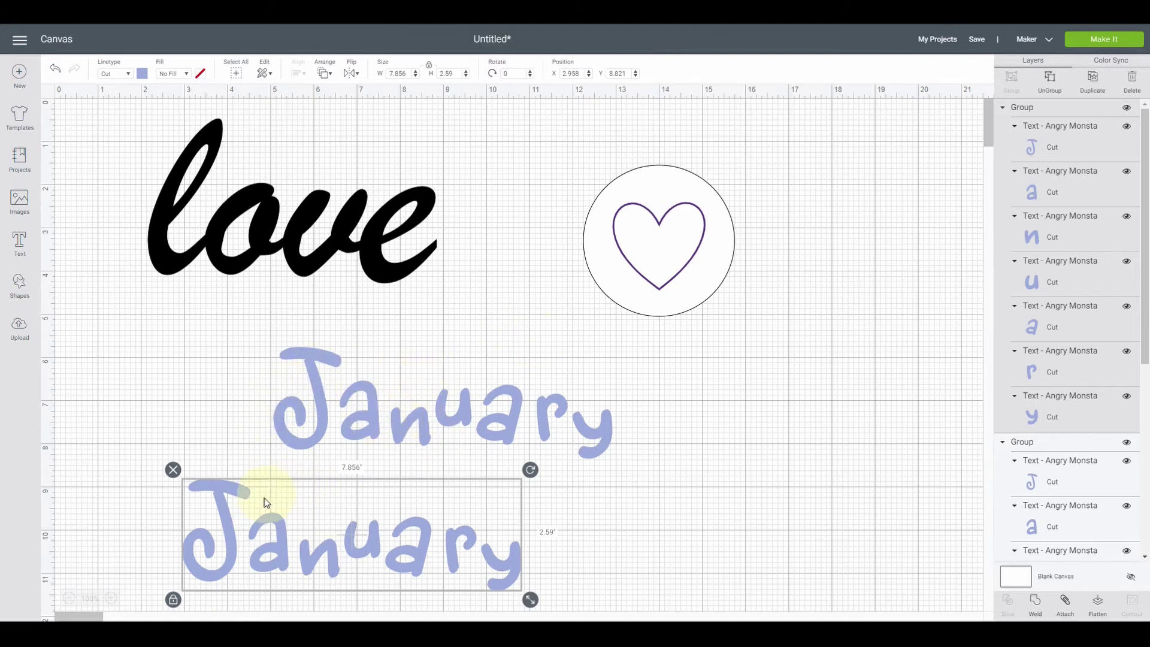
{"action": "left_click", "coordinate": [298, 356]}
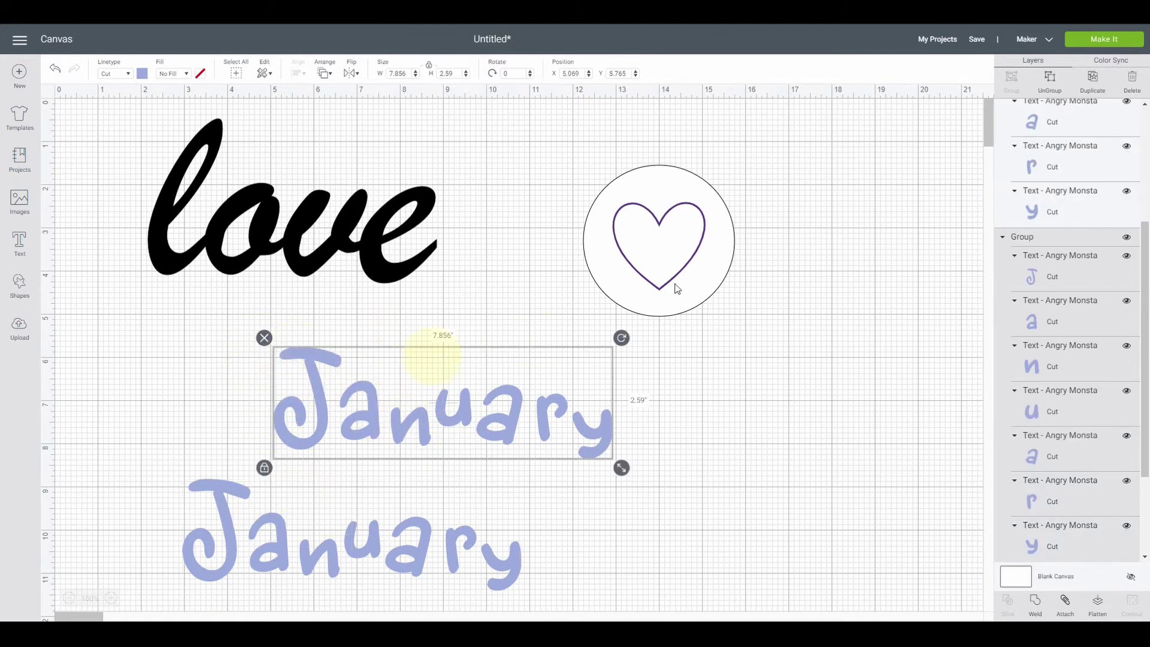
{"action": "left_click", "coordinate": [1100, 84]}
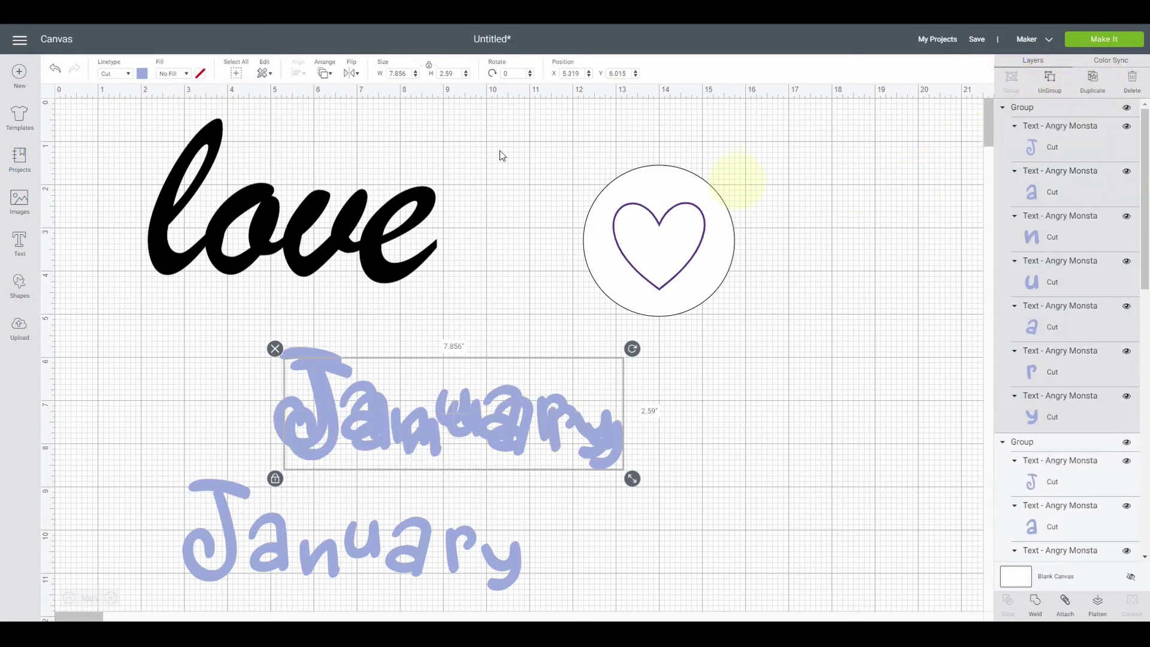
Step: Undo both duplications of the "January" group and the move of its copy
{"action": "left_click", "coordinate": [52, 71]}
{"action": "left_click", "coordinate": [53, 71]}
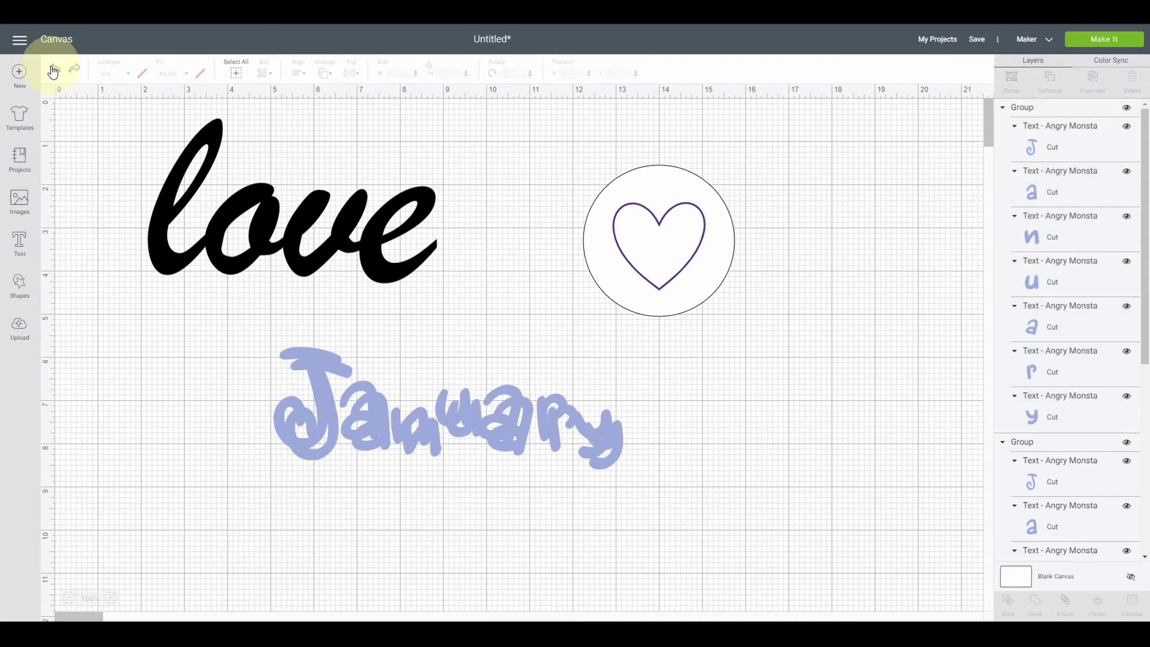
{"action": "left_click", "coordinate": [52, 71]}
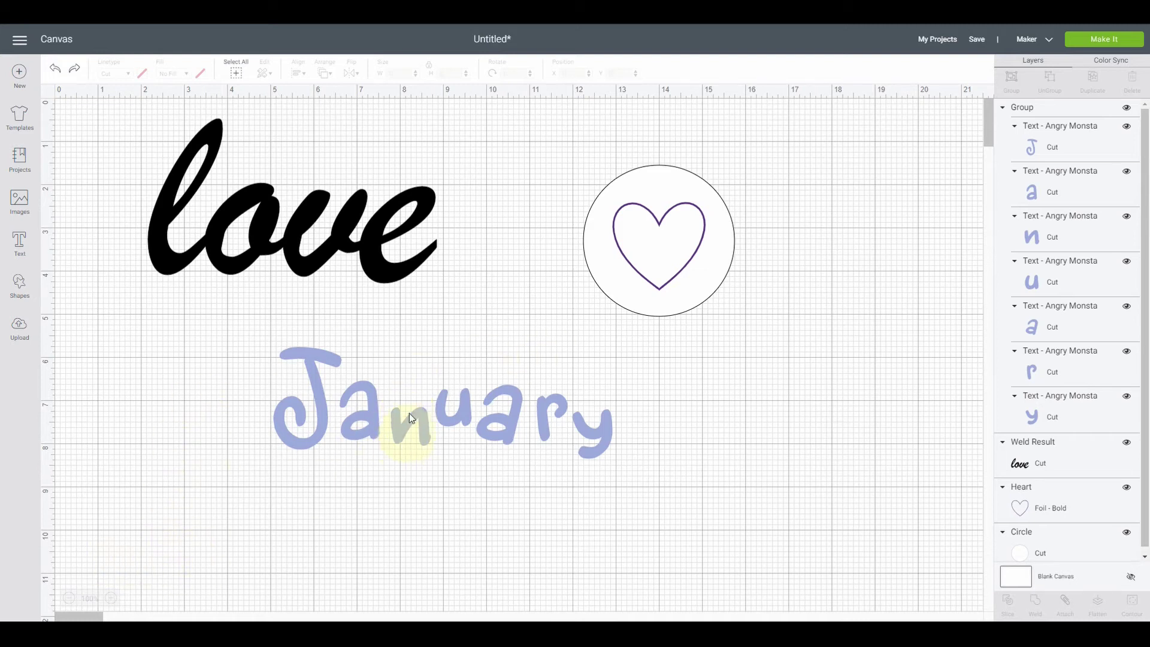
Step: Move the "January" group beneath the welded "love" word, to about X 2.99 and Y 5.54
{"action": "left_click_drag", "start_coordinate": [421, 412], "coordinate": [383, 404]}
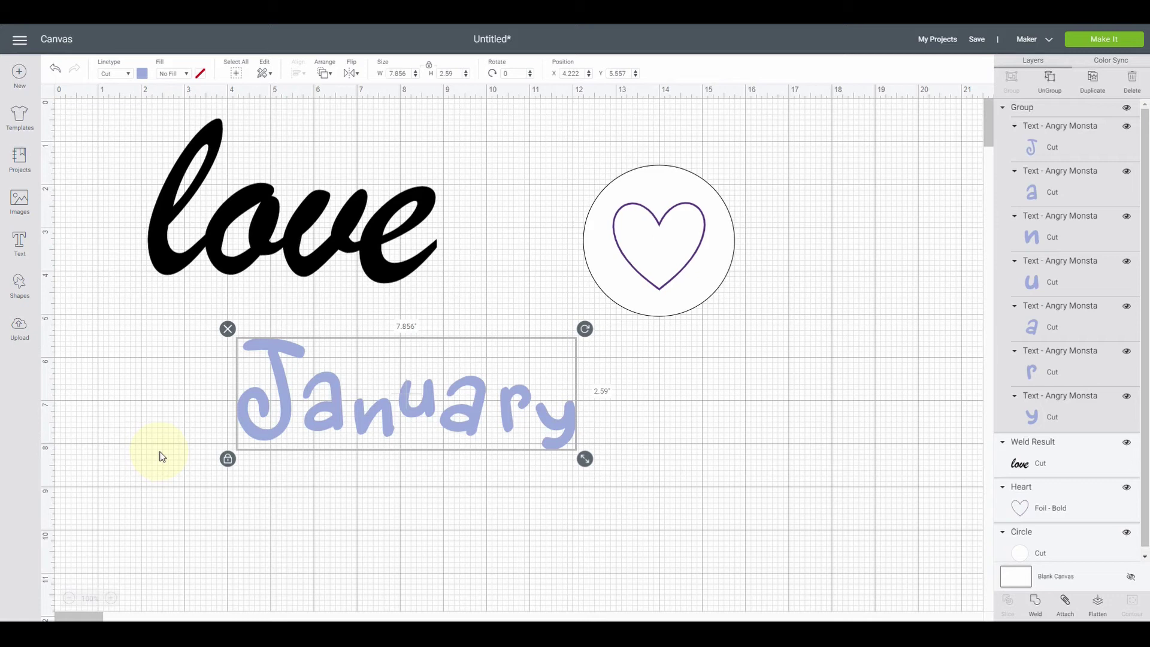
{"action": "left_click", "coordinate": [169, 389]}
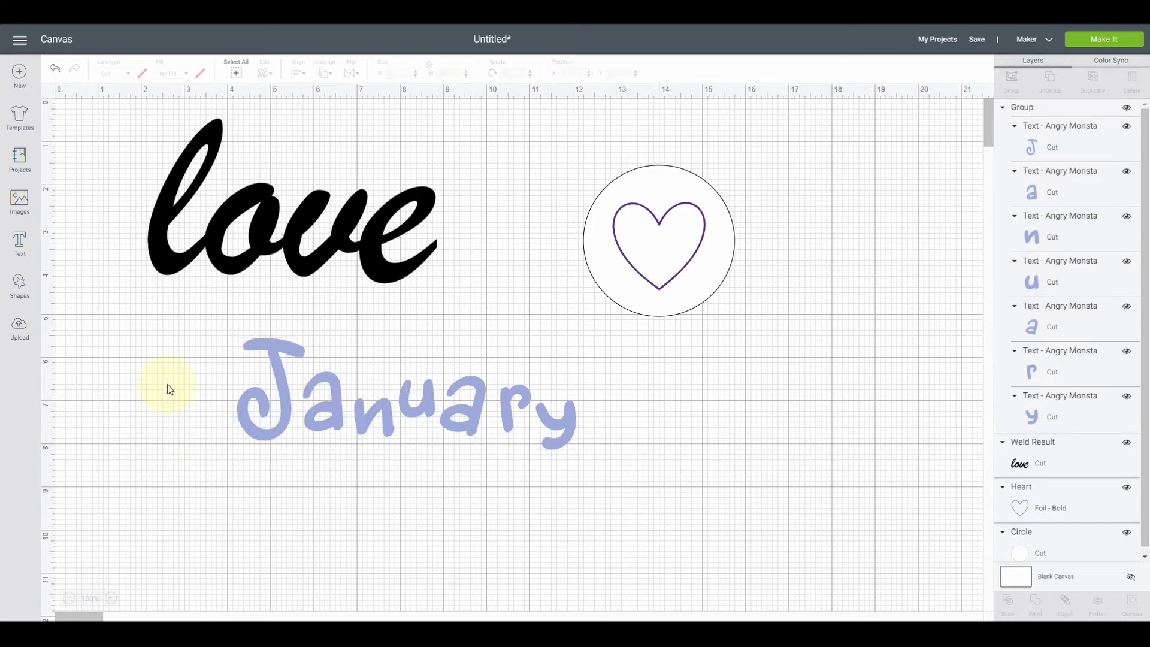
{"action": "left_click", "coordinate": [286, 358]}
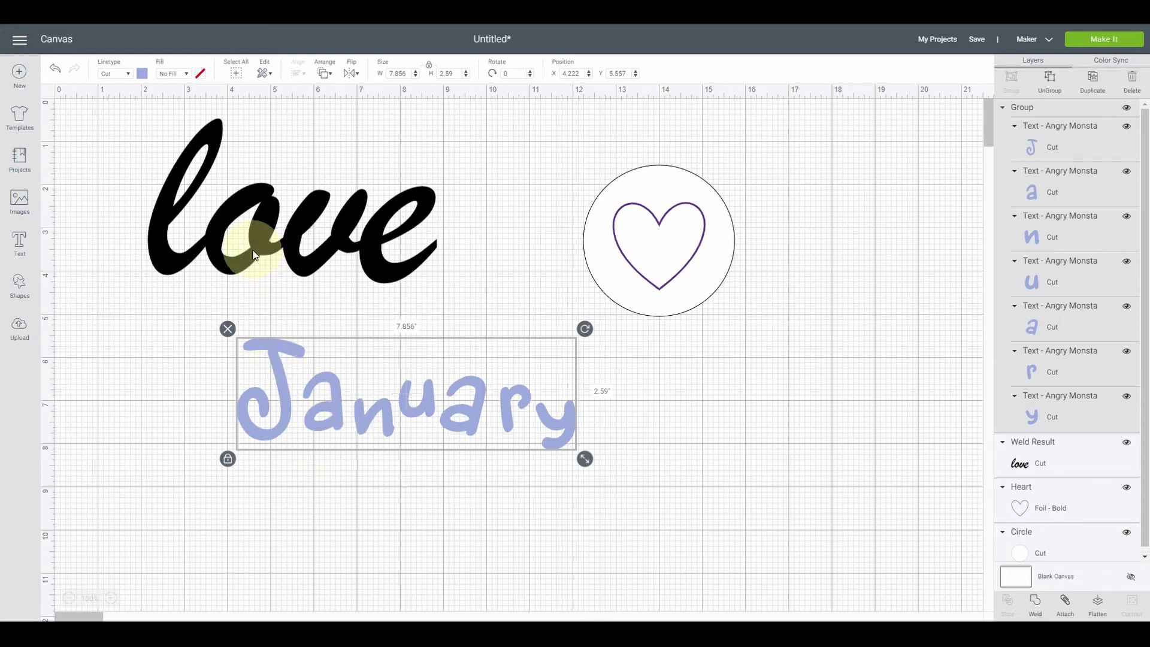
{"action": "left_click_drag", "start_coordinate": [284, 359], "coordinate": [231, 359]}
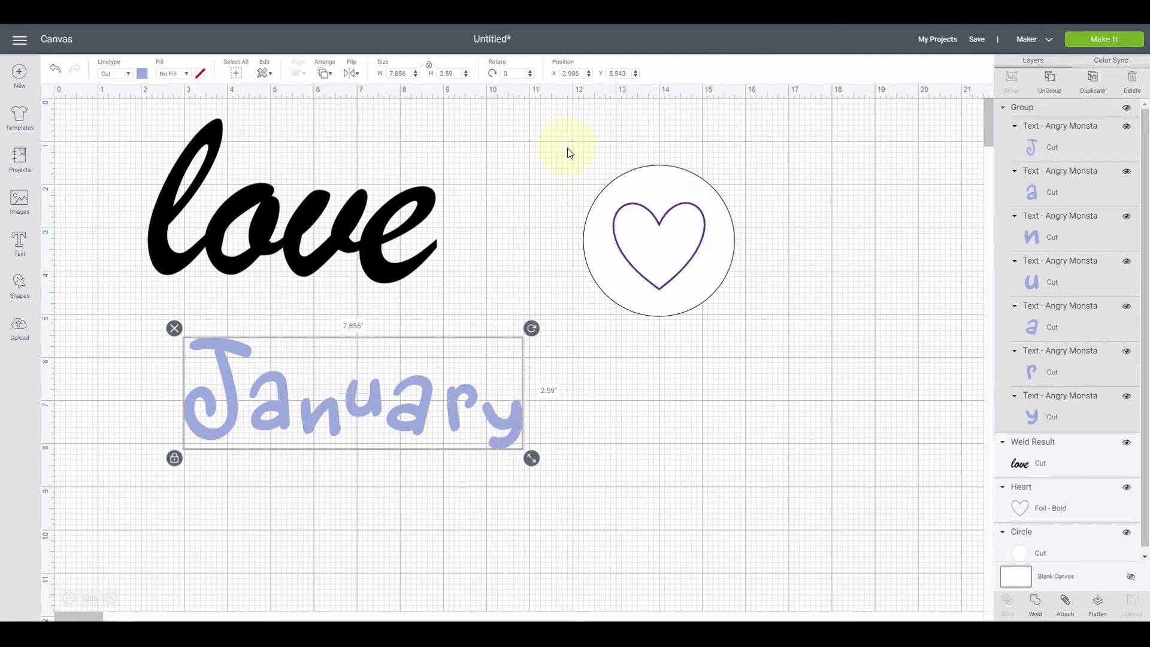
Step: Preview how the heart, circle, "love" and "January" are laid out on the cutting mats, and return to the canvas without cutting
{"action": "left_click_drag", "start_coordinate": [568, 153], "coordinate": [751, 188]}
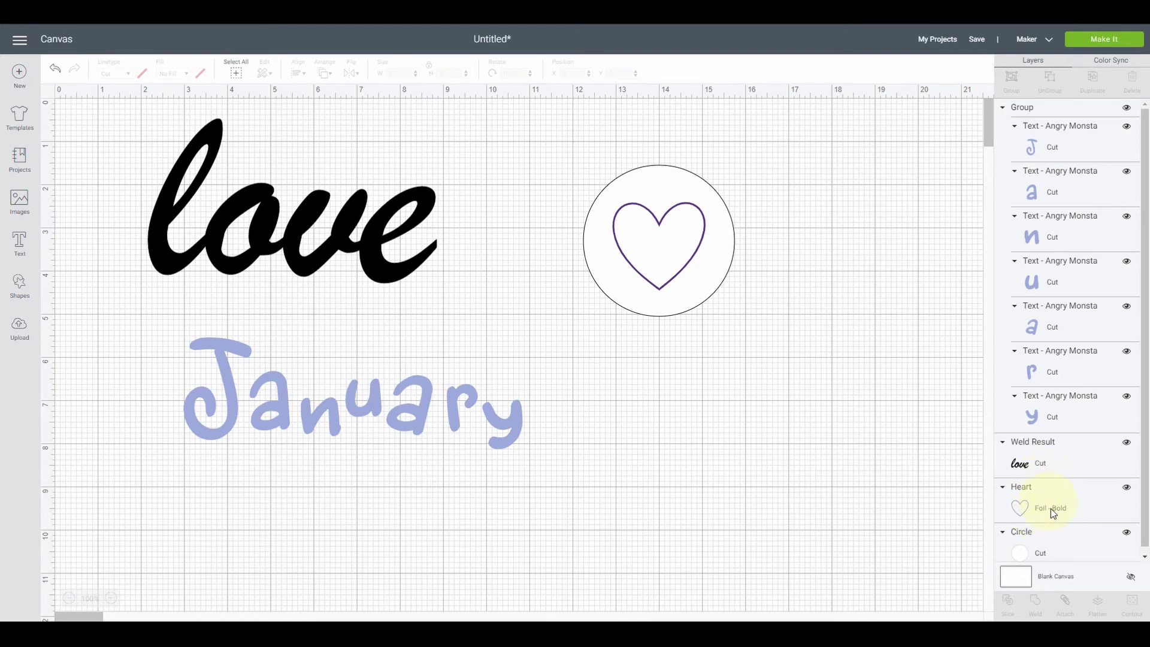
{"action": "scroll", "coordinate": [1075, 557], "scroll_direction": "down", "scroll_amount": 1}
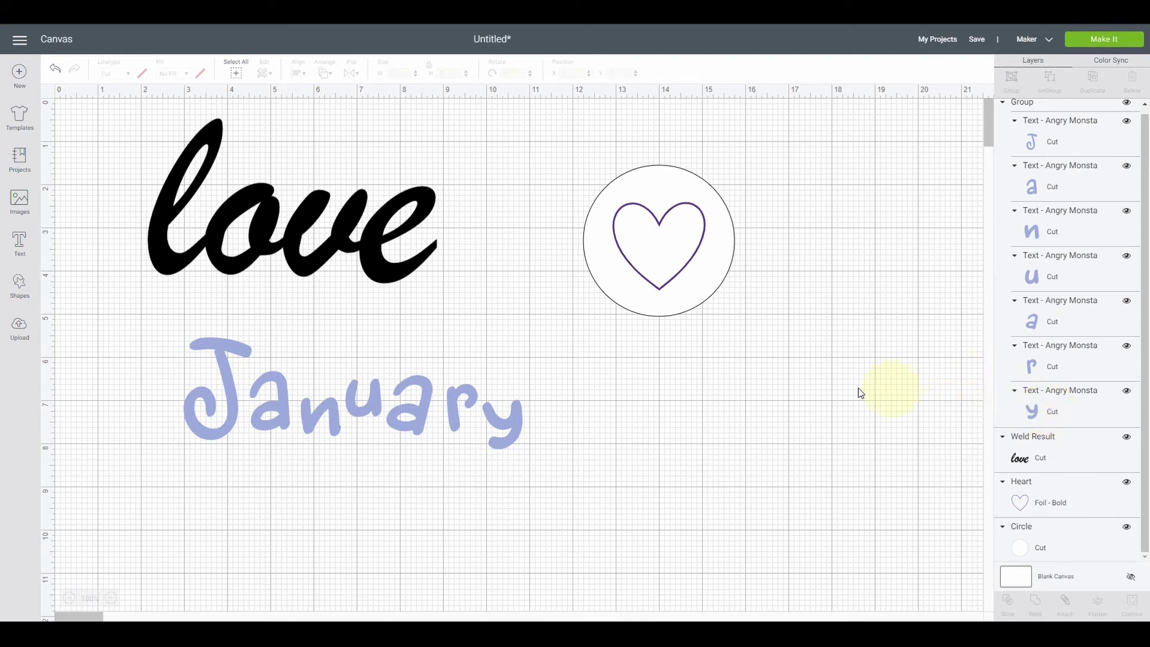
{"action": "left_click", "coordinate": [1102, 46]}
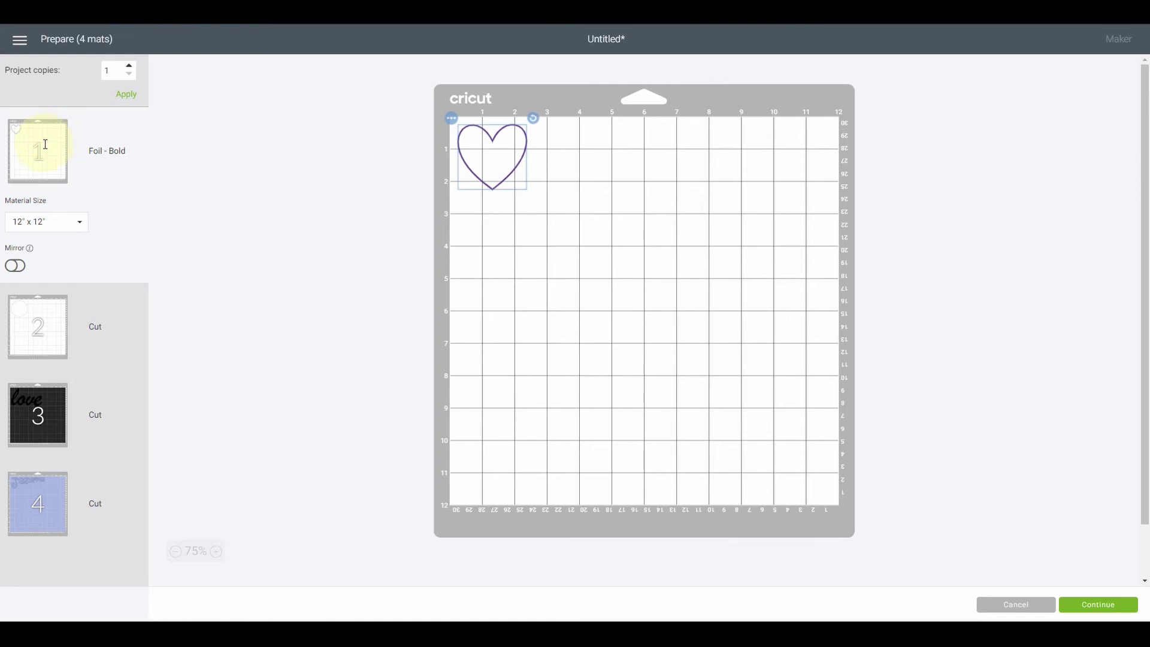
{"action": "left_click", "coordinate": [102, 326]}
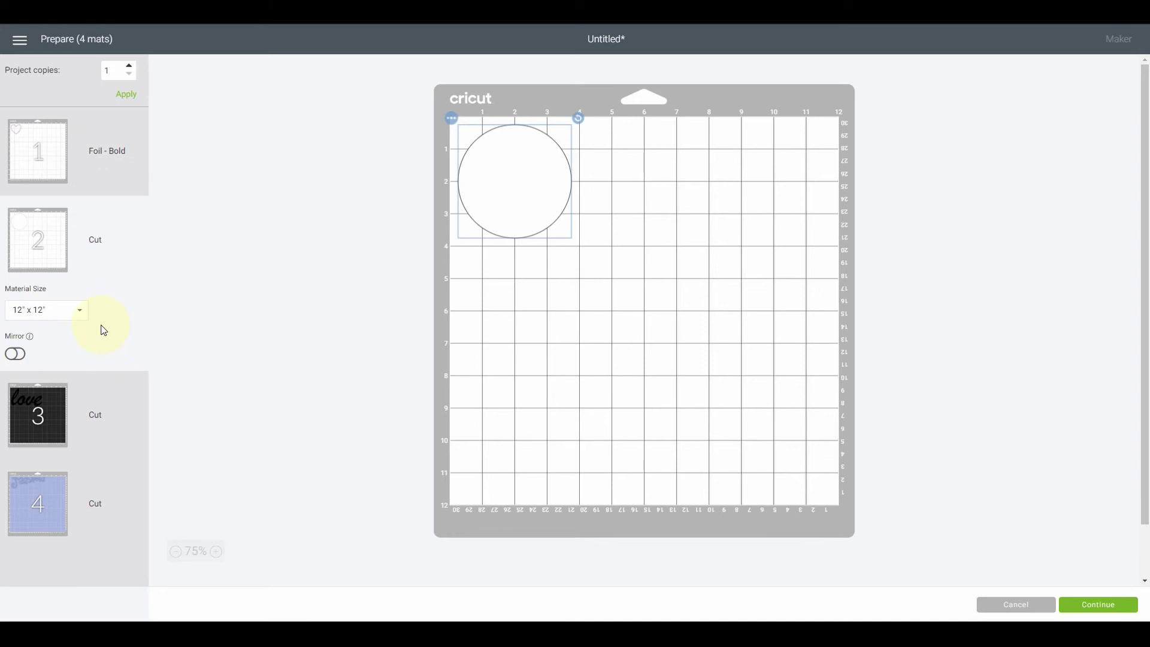
{"action": "left_click", "coordinate": [97, 416]}
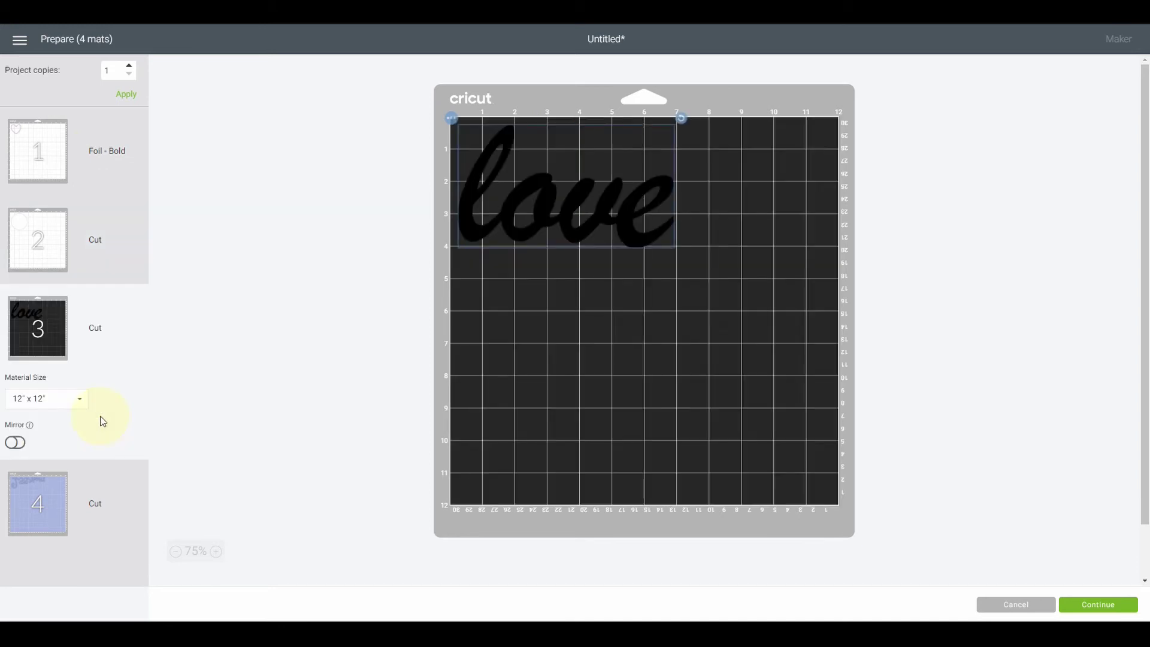
{"action": "left_click", "coordinate": [98, 508]}
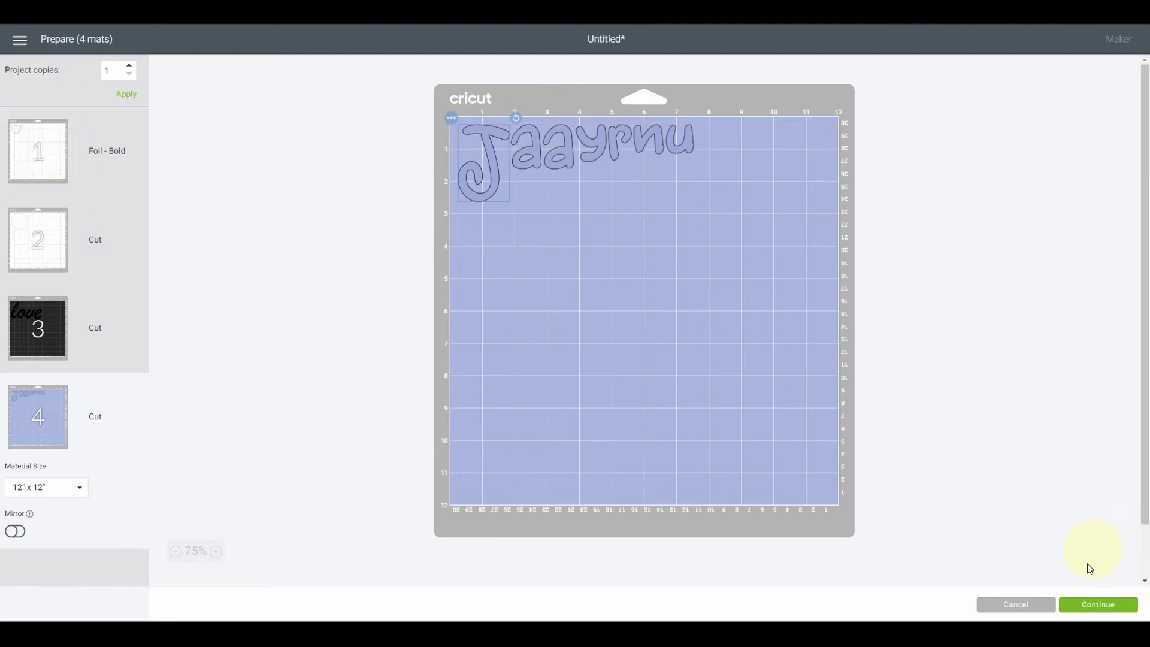
{"action": "left_click", "coordinate": [1036, 605]}
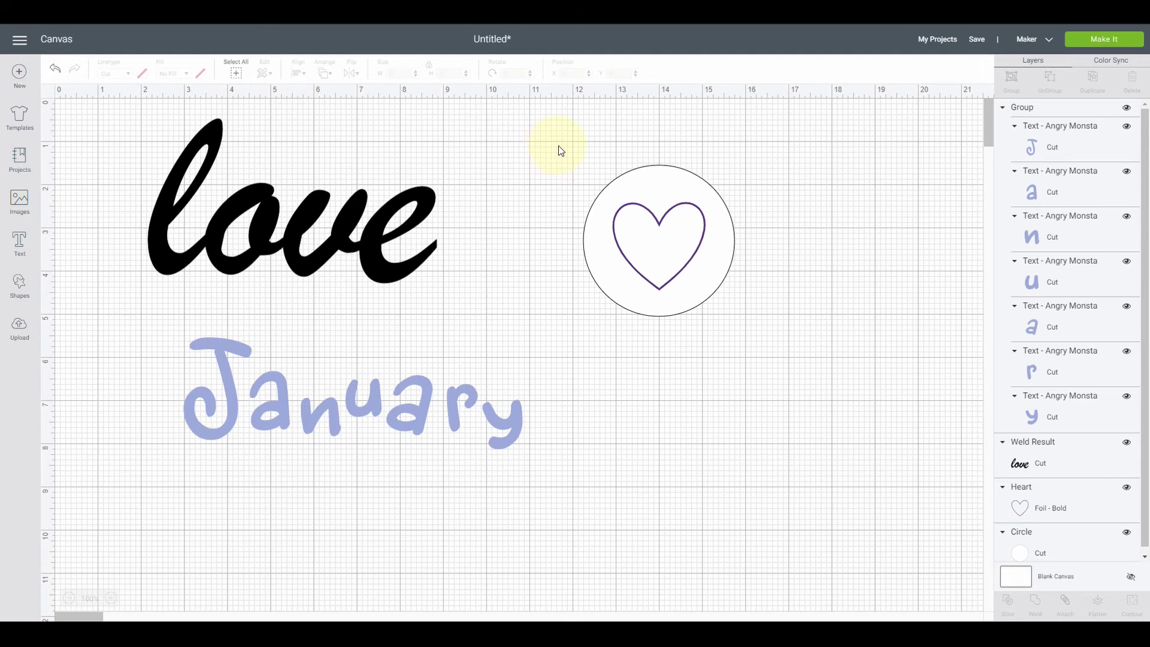
Step: Attach the foil heart to the circle around it
{"action": "left_click_drag", "start_coordinate": [558, 146], "coordinate": [764, 348]}
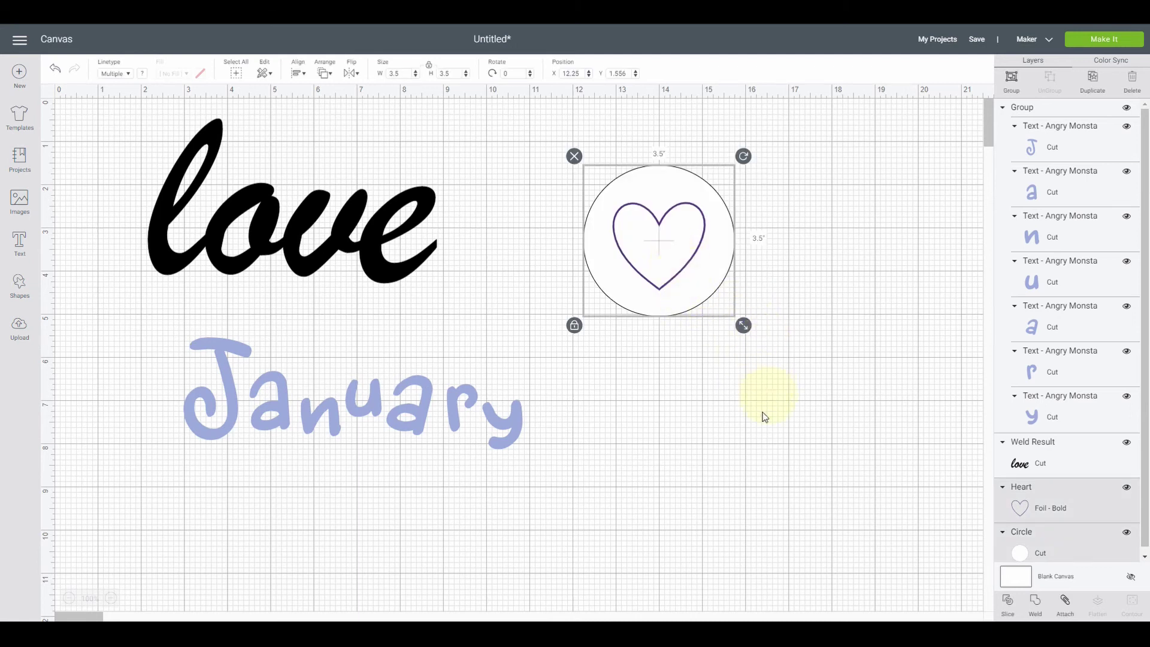
{"action": "left_click", "coordinate": [1068, 611]}
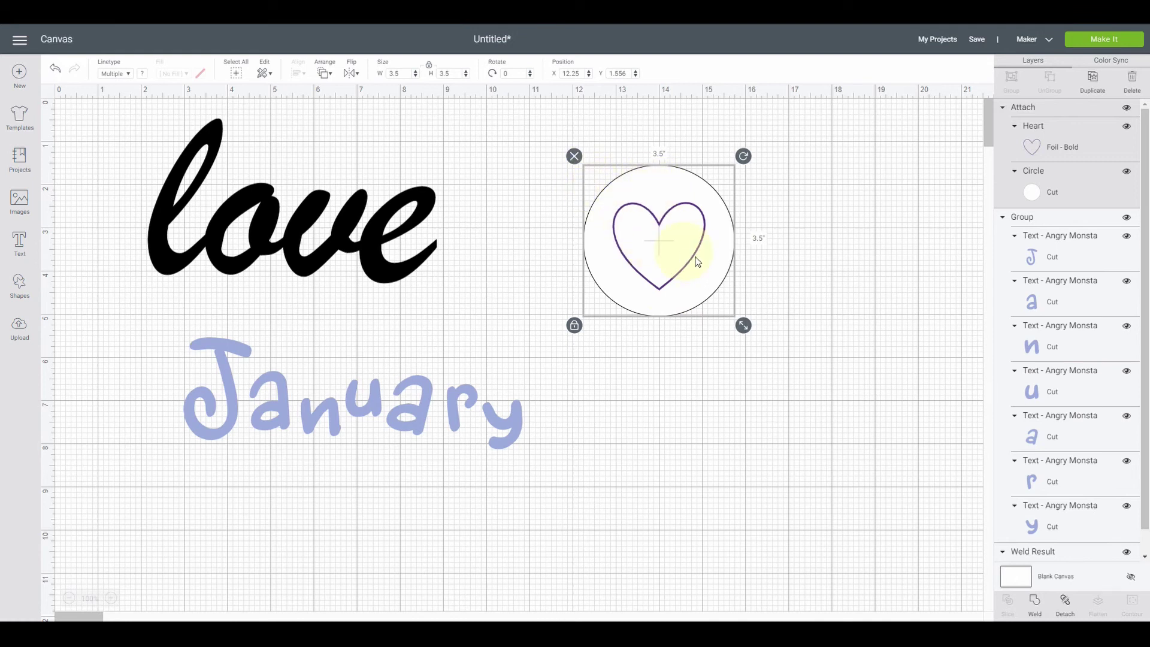
{"action": "left_click", "coordinate": [763, 235]}
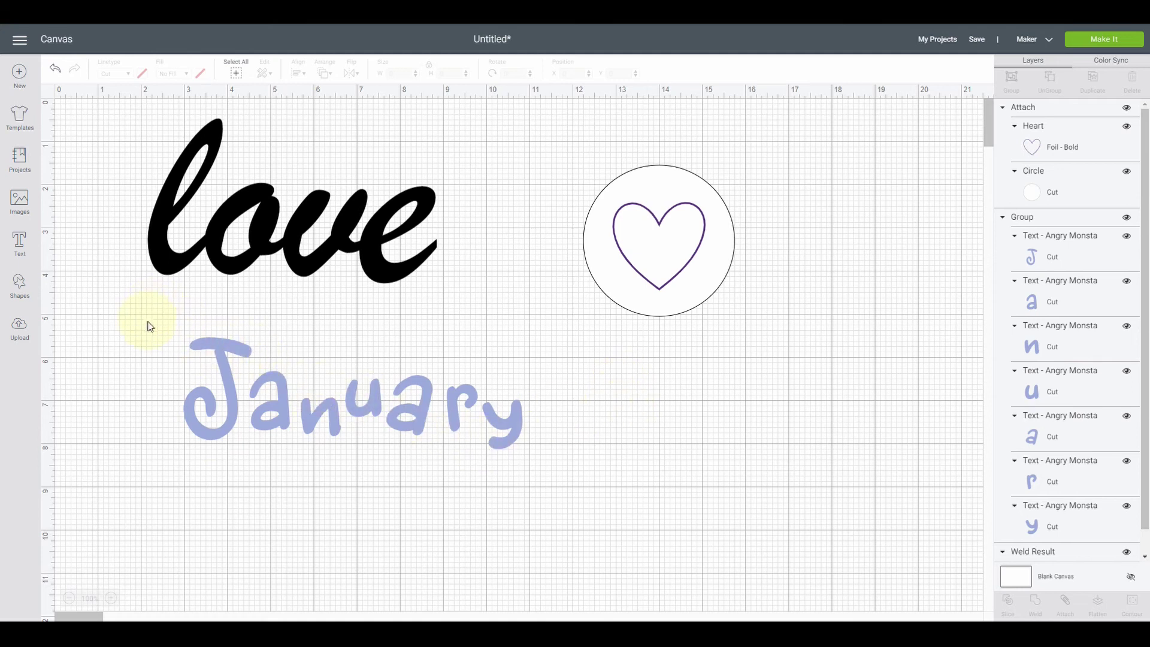
Step: Try attaching the letters of the "January" group, and undo that attachment
{"action": "left_click_drag", "start_coordinate": [150, 323], "coordinate": [560, 488]}
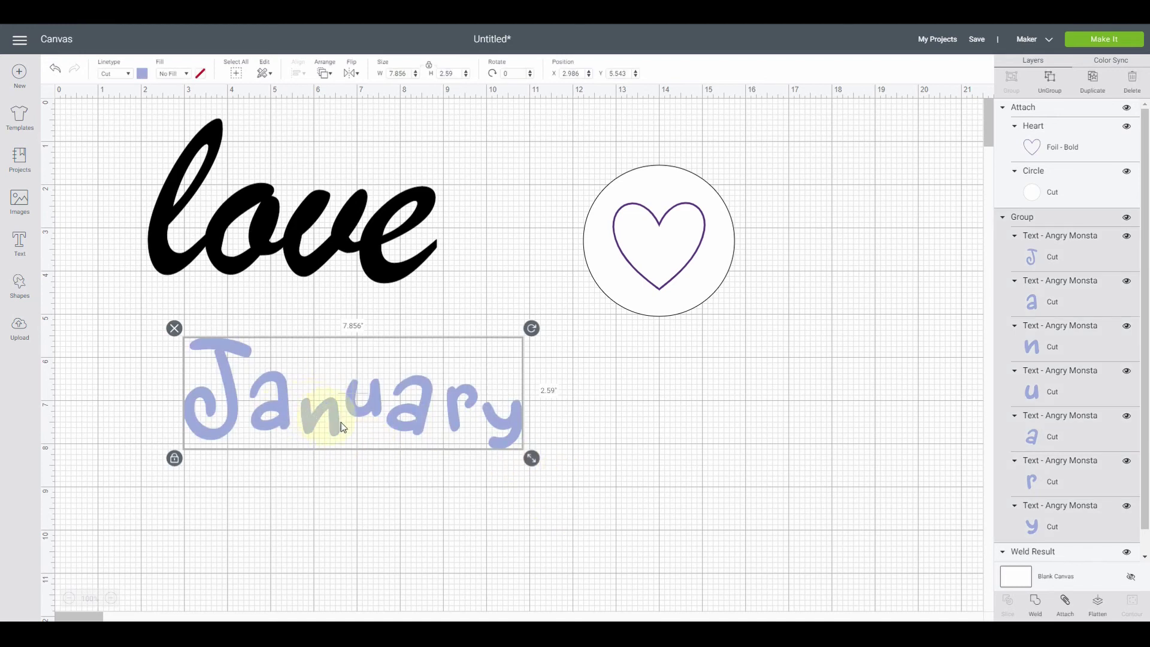
{"action": "left_click", "coordinate": [555, 441]}
{"action": "left_click", "coordinate": [343, 419]}
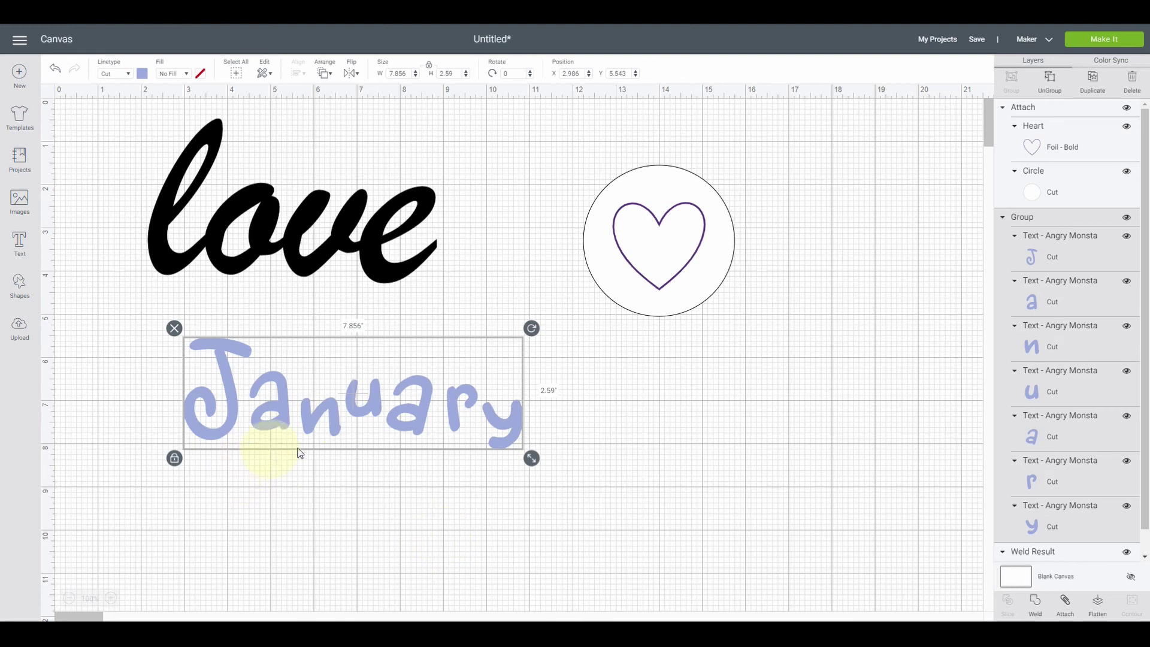
{"action": "left_click", "coordinate": [1065, 602]}
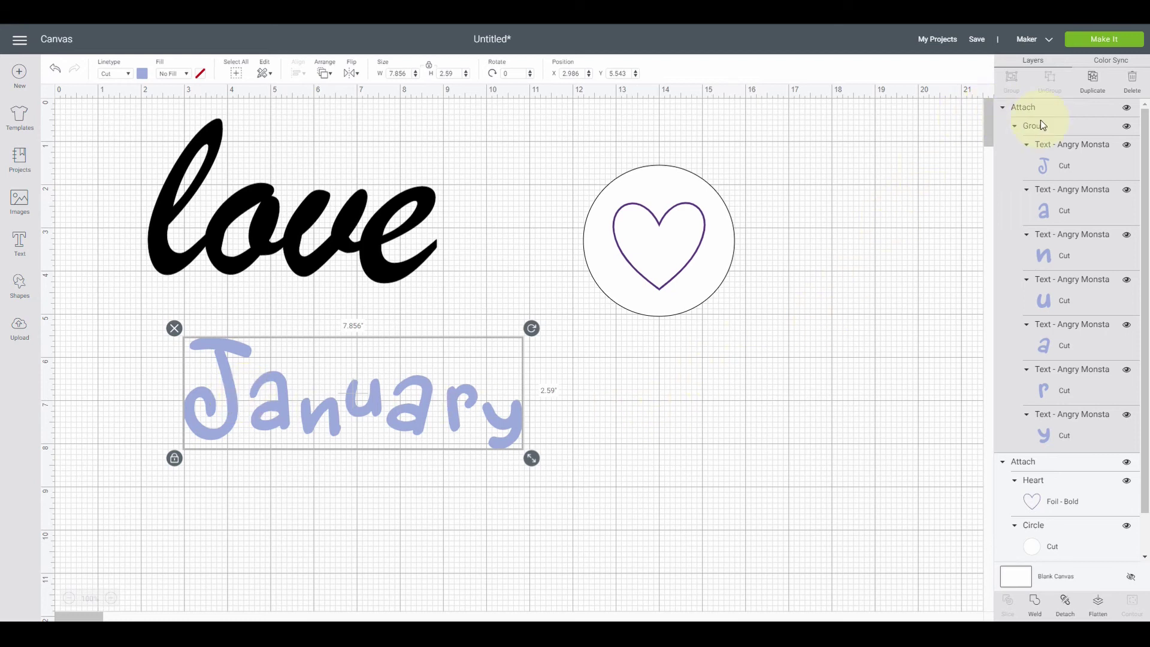
{"action": "left_click", "coordinate": [56, 70]}
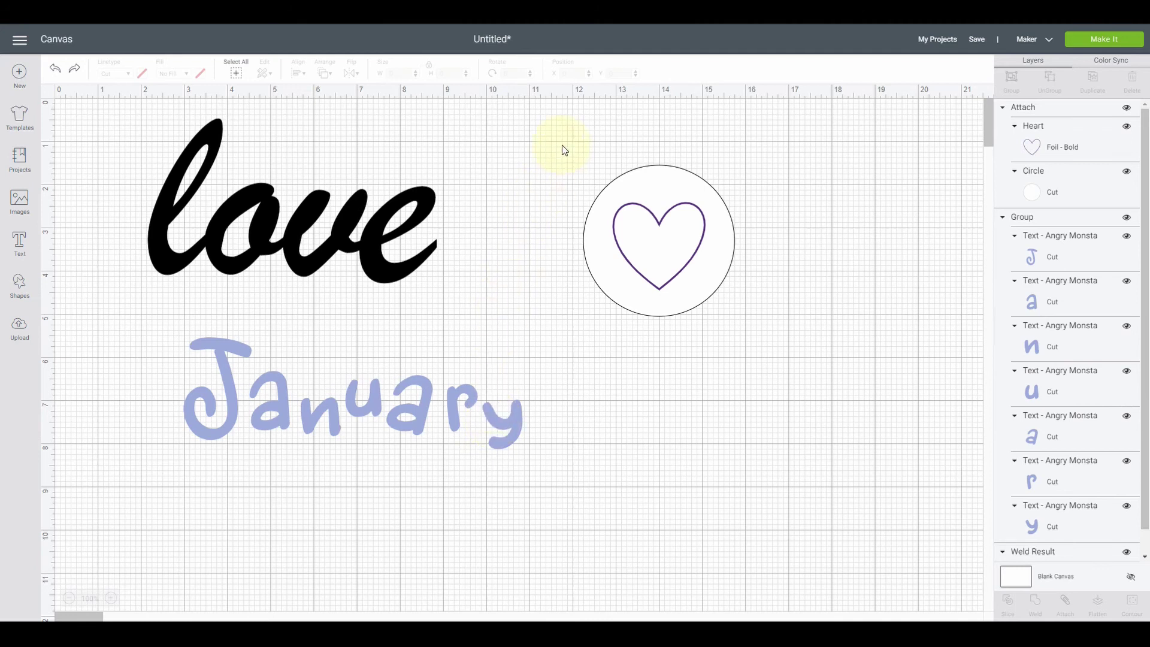
Step: Undo and redo the attachment of the heart and circle, and detach the two shapes
{"action": "left_click", "coordinate": [55, 69]}
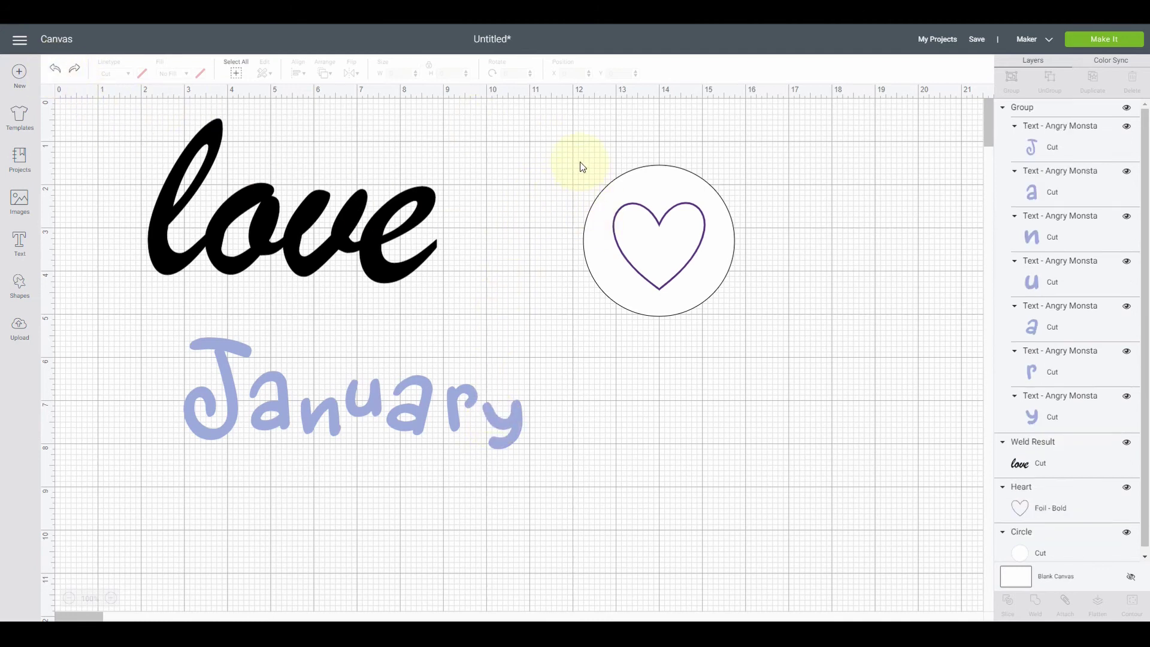
{"action": "left_click", "coordinate": [74, 70]}
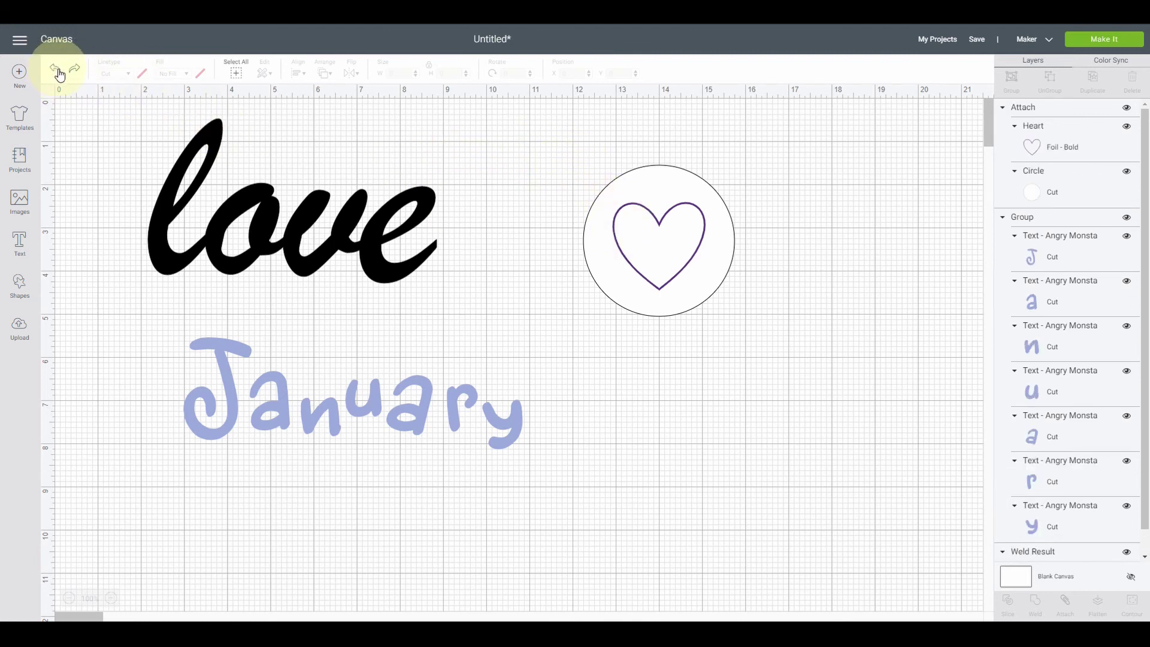
{"action": "left_click", "coordinate": [707, 281]}
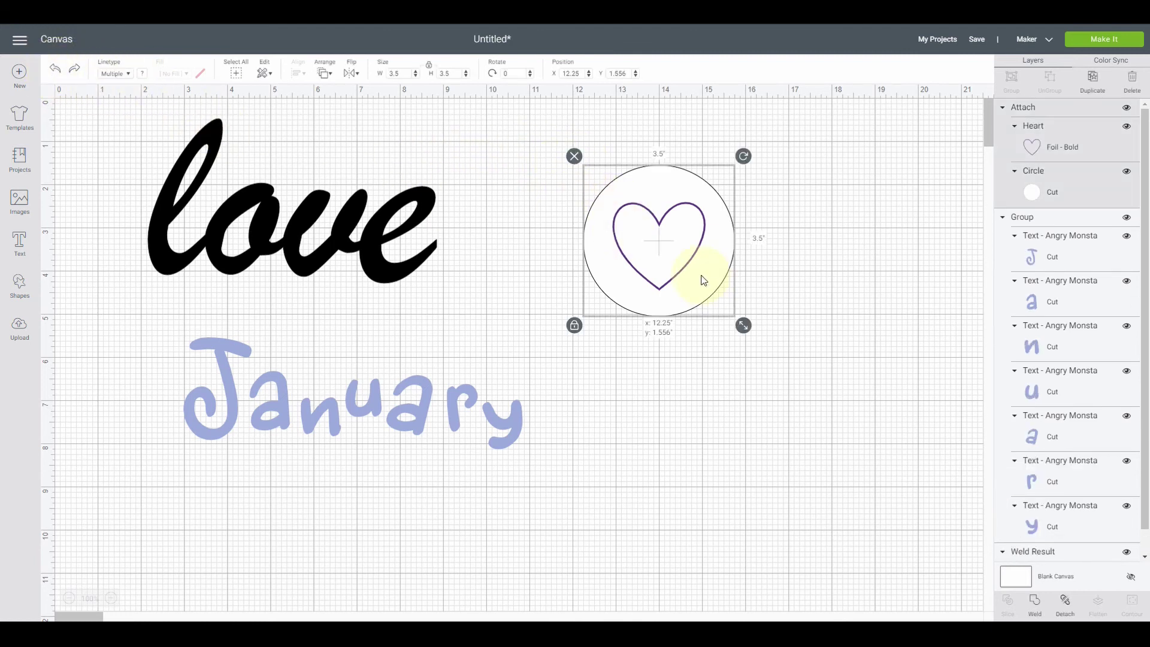
{"action": "right_click", "coordinate": [663, 199]}
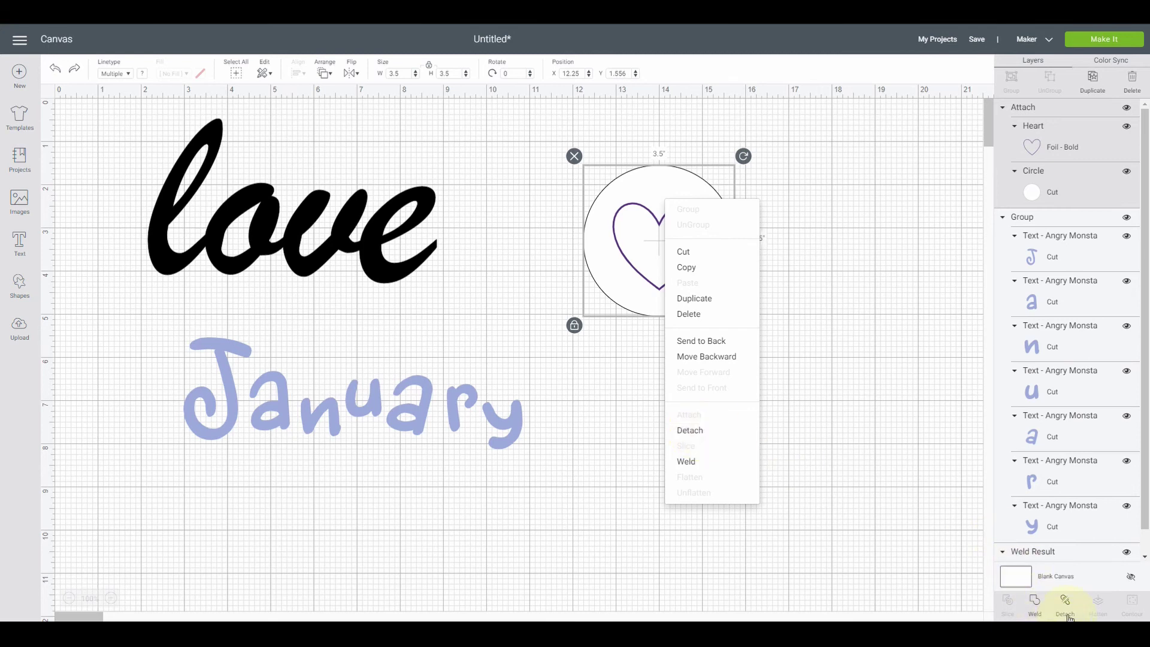
{"action": "left_click", "coordinate": [709, 437]}
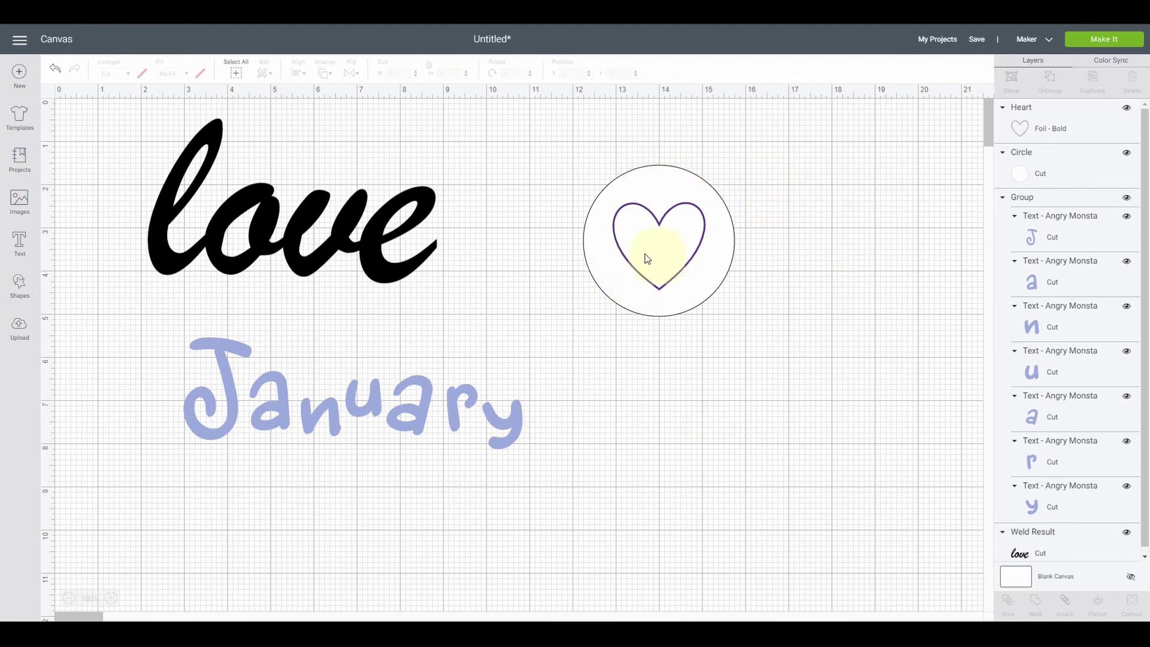
Step: Try welding the heart and circle into one shape, and undo the weld
{"action": "left_click_drag", "start_coordinate": [569, 150], "coordinate": [750, 345]}
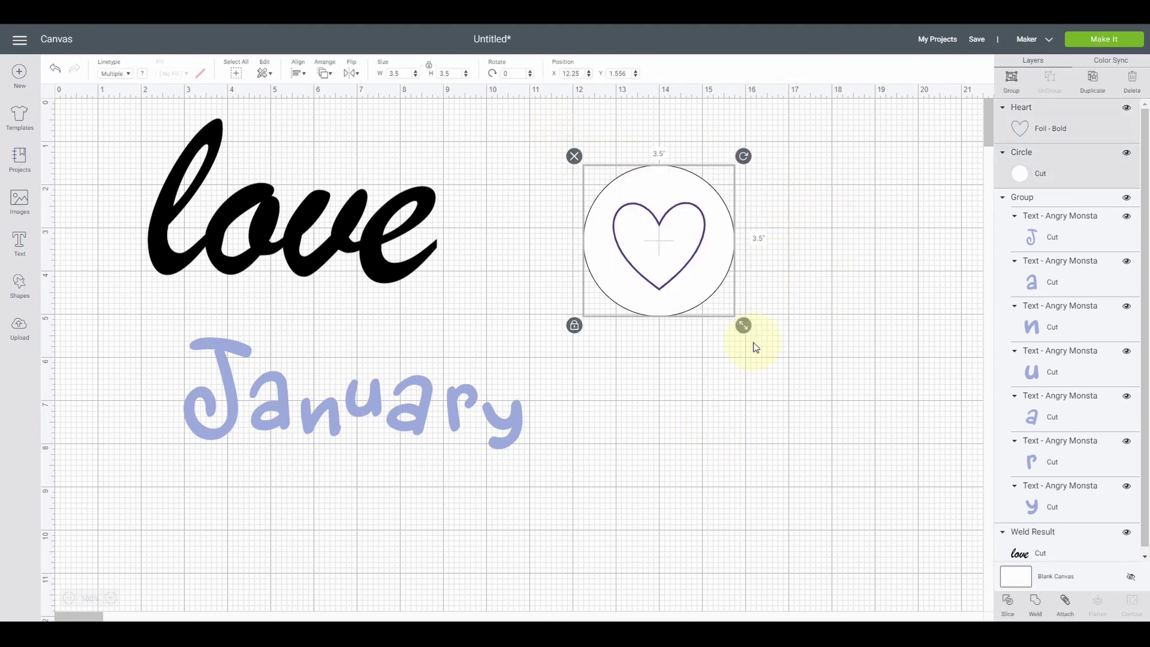
{"action": "left_click", "coordinate": [1036, 602]}
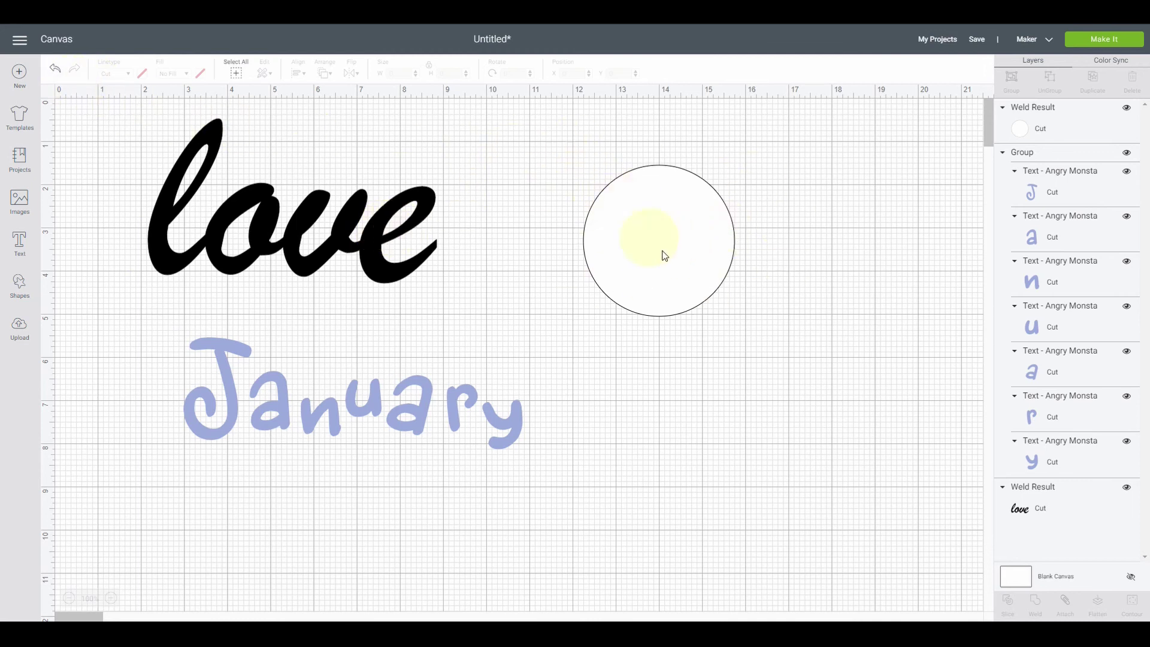
{"action": "left_click", "coordinate": [55, 71]}
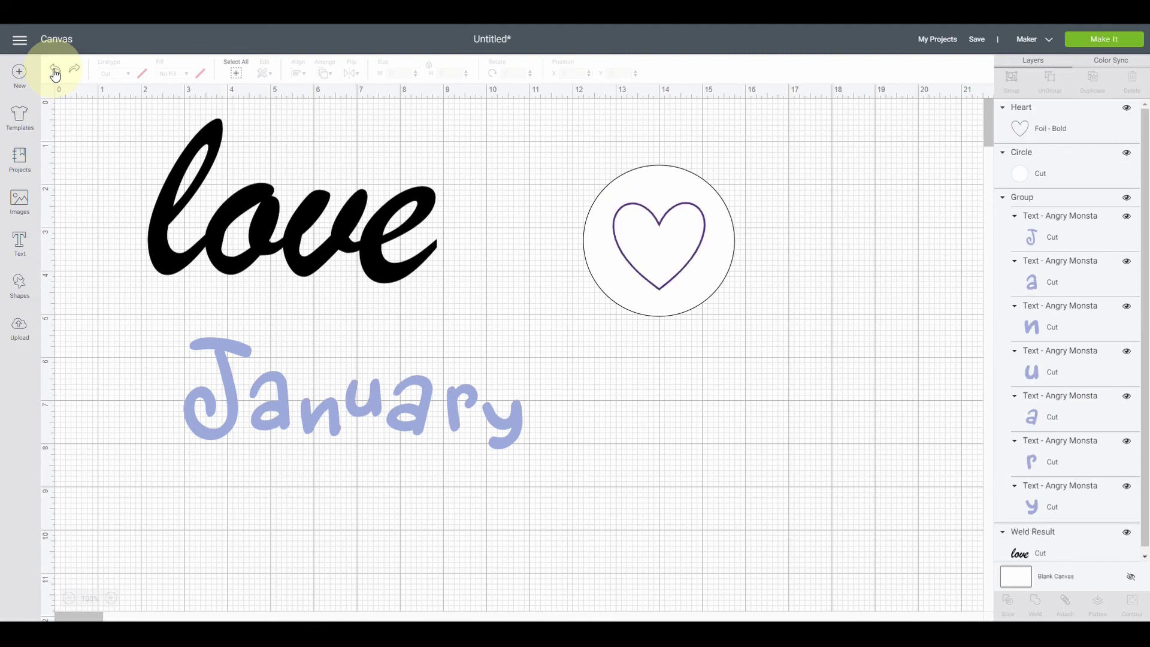
Step: Select the heart together with its surrounding circle and attach them to each other
{"action": "left_click_drag", "start_coordinate": [554, 141], "coordinate": [827, 356]}
{"action": "left_click", "coordinate": [1065, 602]}
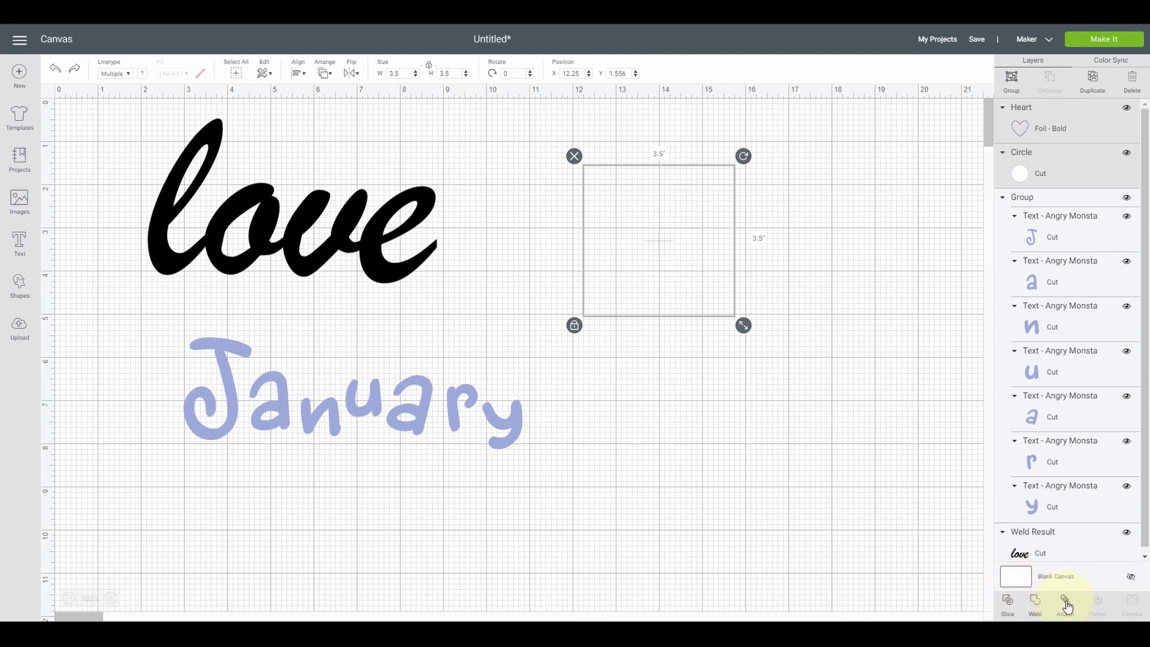
Step: Try welding the letters of the "January" group into one shape, and undo the weld
{"action": "left_click", "coordinate": [777, 236]}
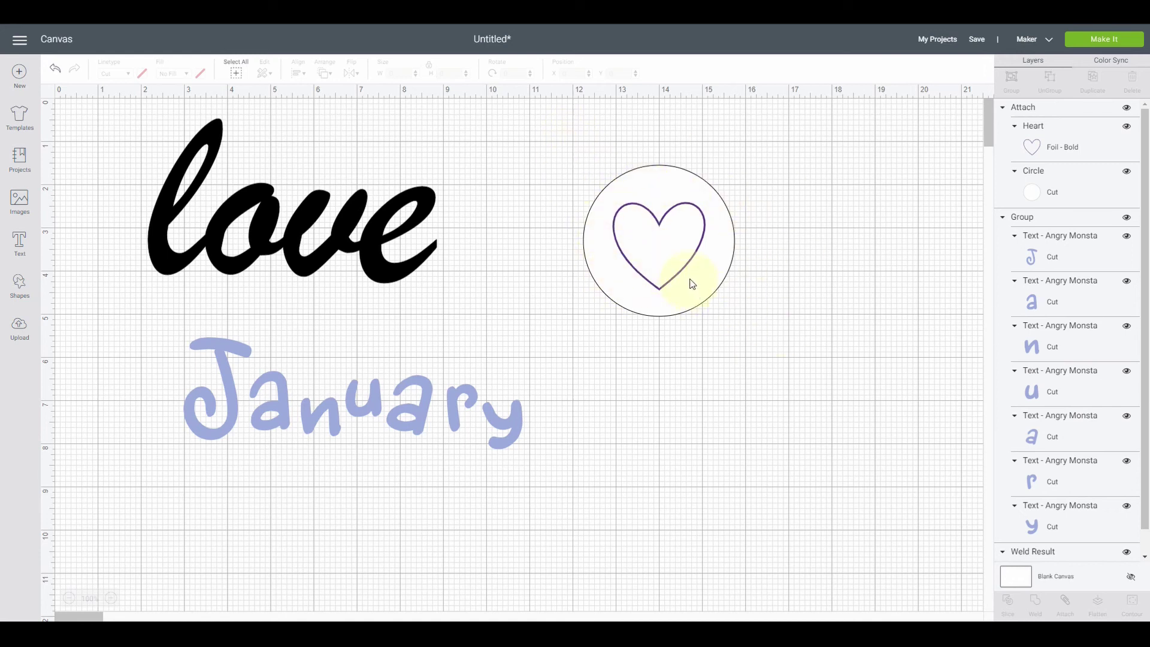
{"action": "left_click", "coordinate": [333, 409]}
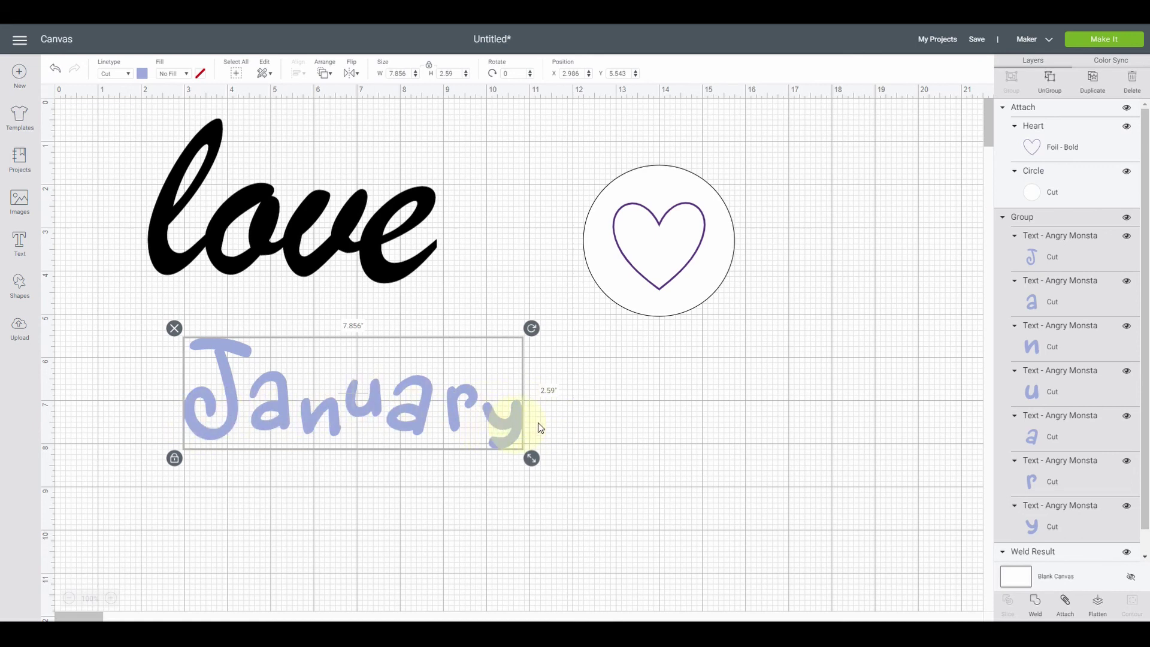
{"action": "left_click", "coordinate": [1037, 604]}
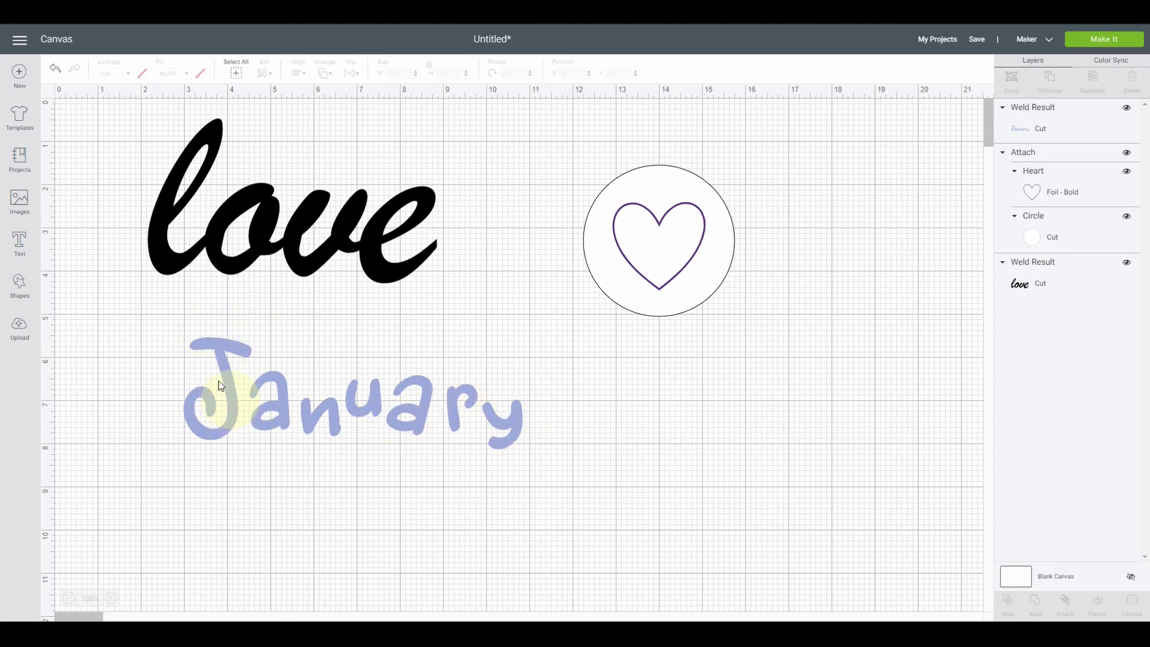
{"action": "left_click", "coordinate": [57, 71]}
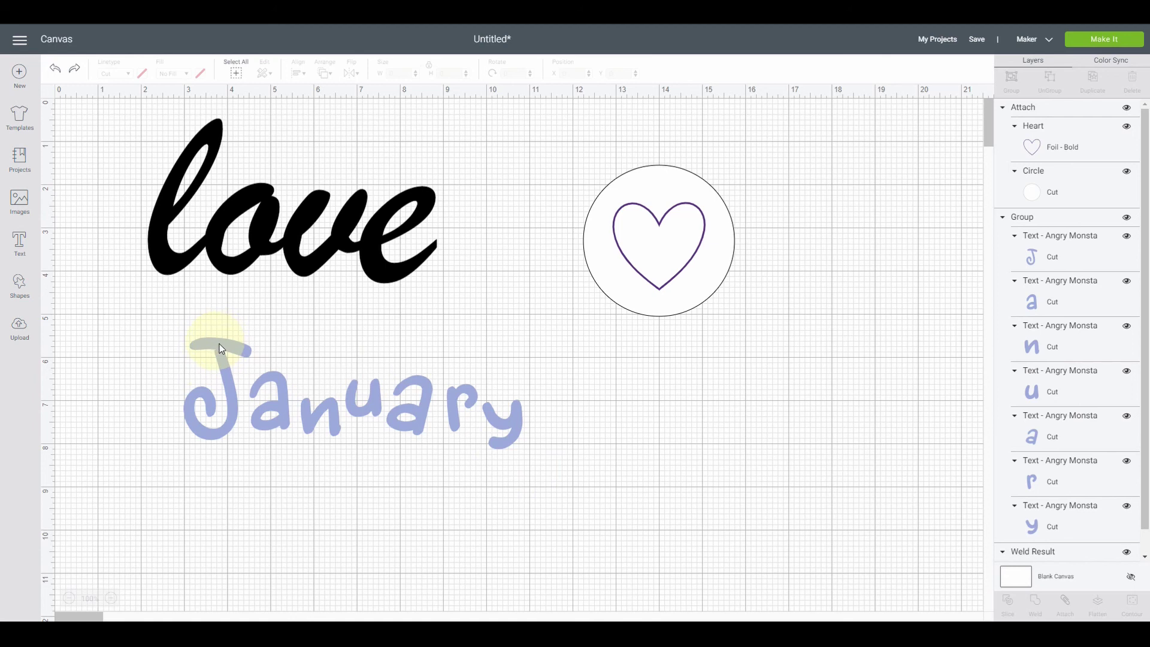
Step: Select the whole "January" group and attach its letters to each other
{"action": "left_click_drag", "start_coordinate": [164, 318], "coordinate": [550, 482]}
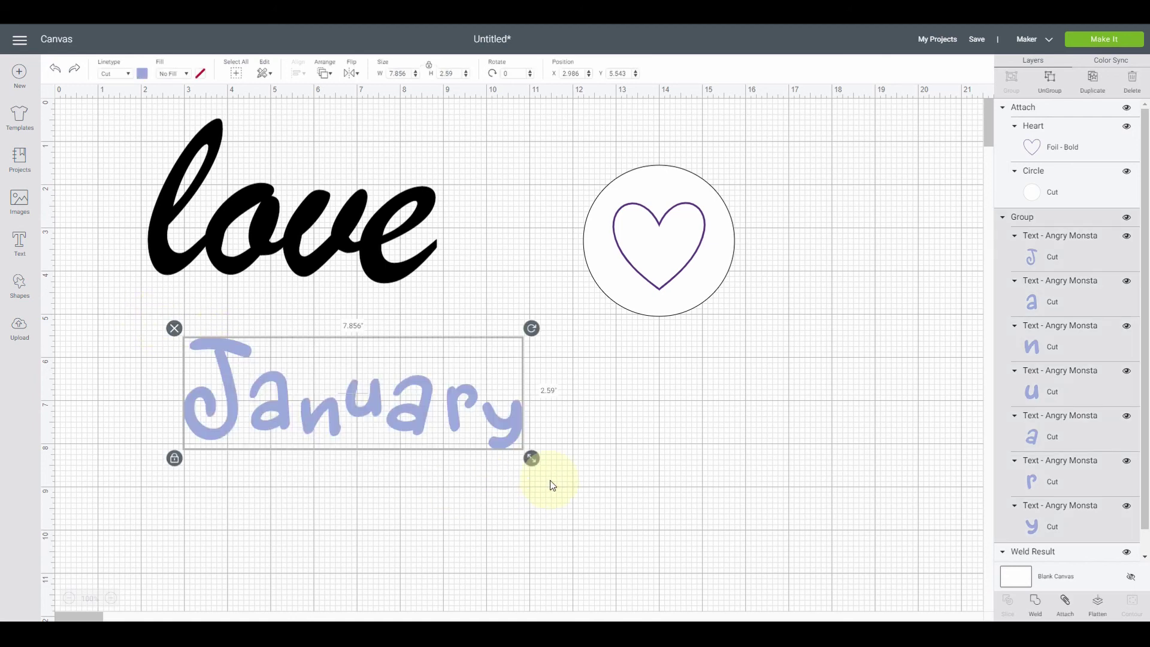
{"action": "left_click", "coordinate": [1067, 606]}
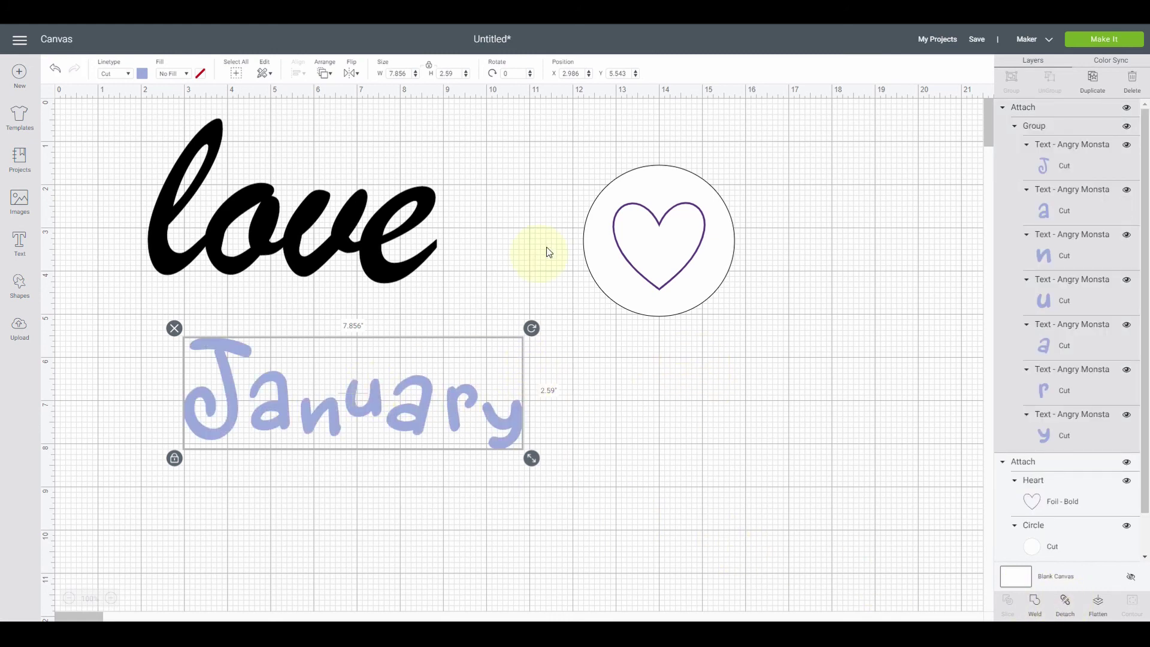
Step: Preview the cutting mats for the heart and circle, "love" and "January", and return to the canvas without continuing to cut
{"action": "left_click", "coordinate": [1088, 36]}
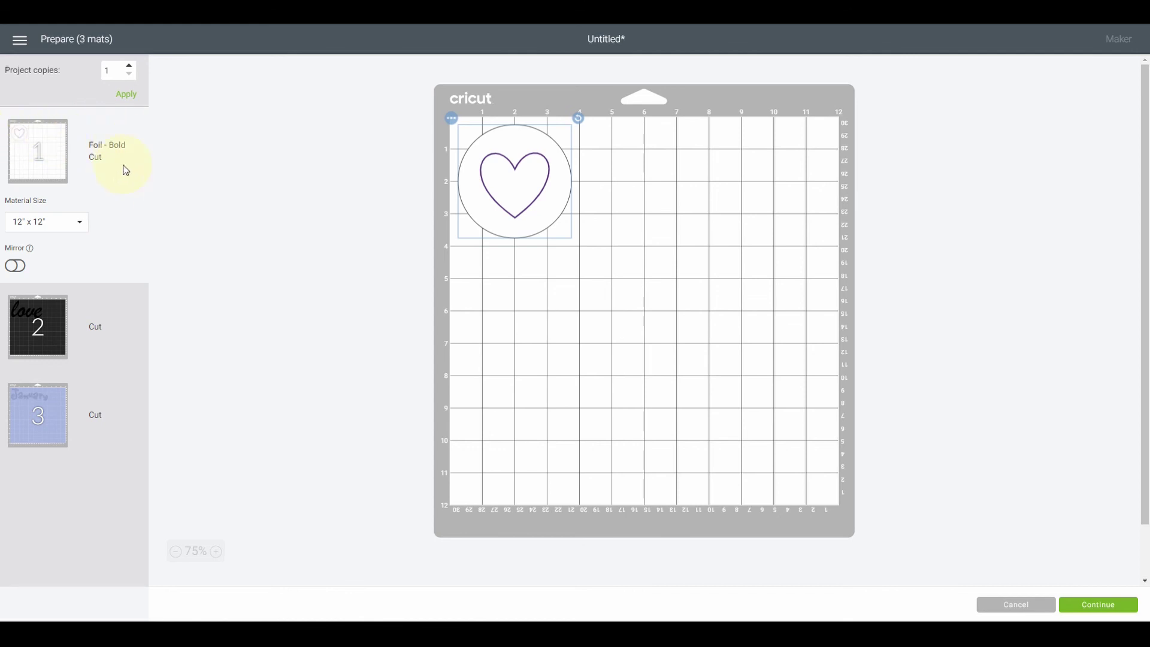
{"action": "left_click", "coordinate": [48, 327]}
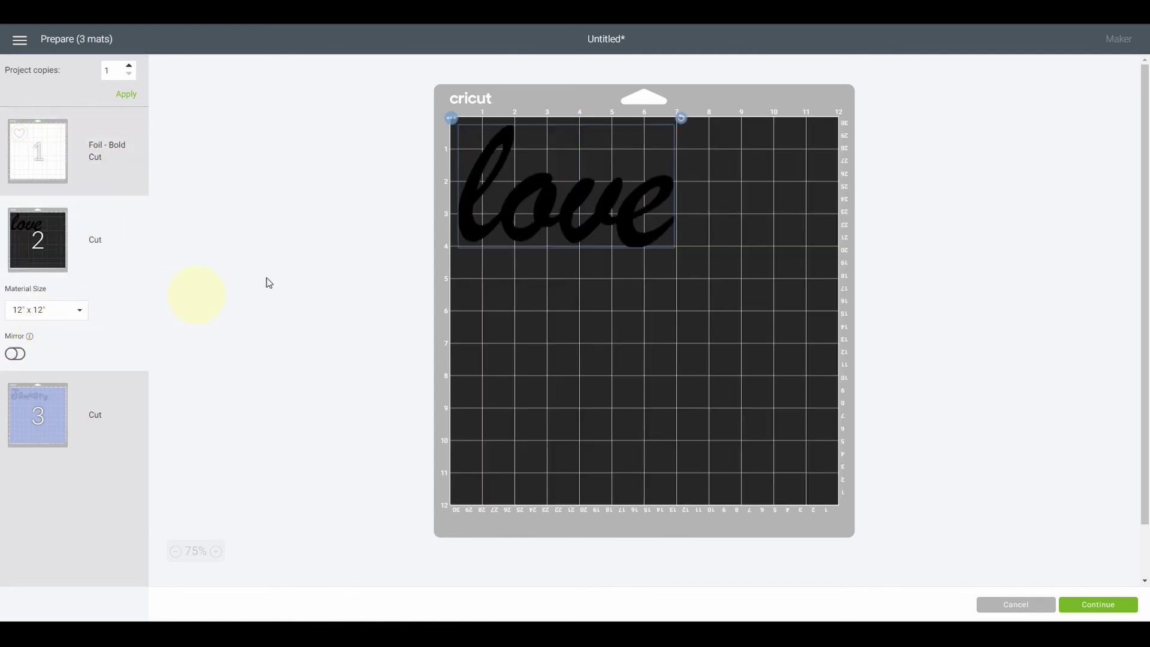
{"action": "left_click", "coordinate": [43, 444]}
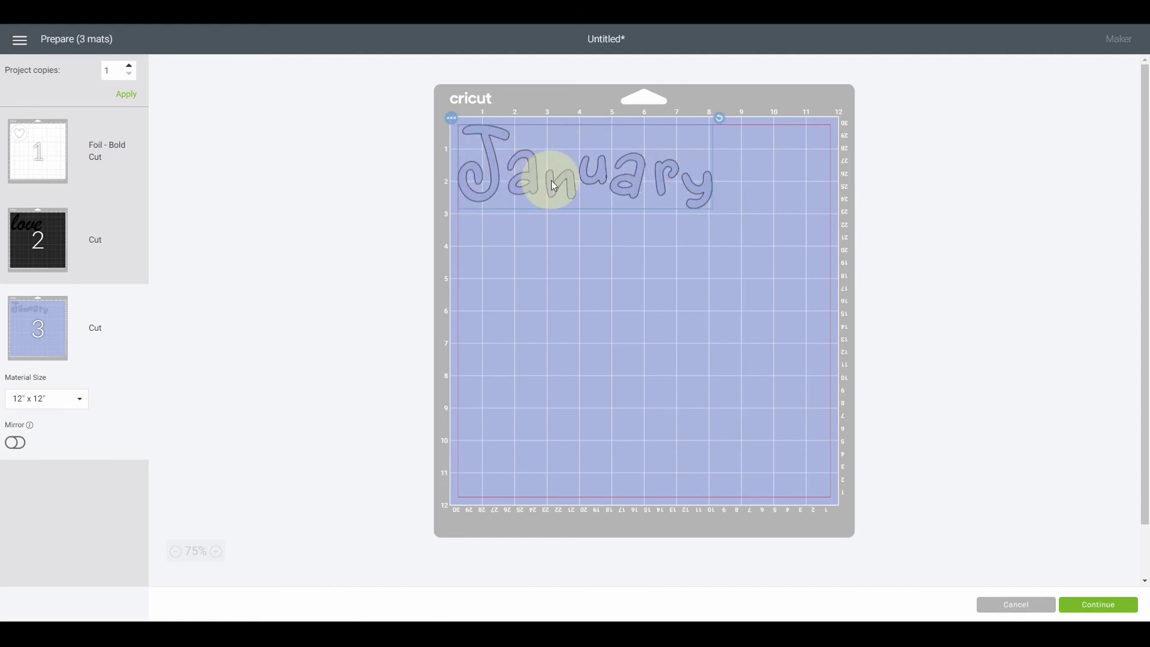
{"action": "left_click", "coordinate": [26, 237]}
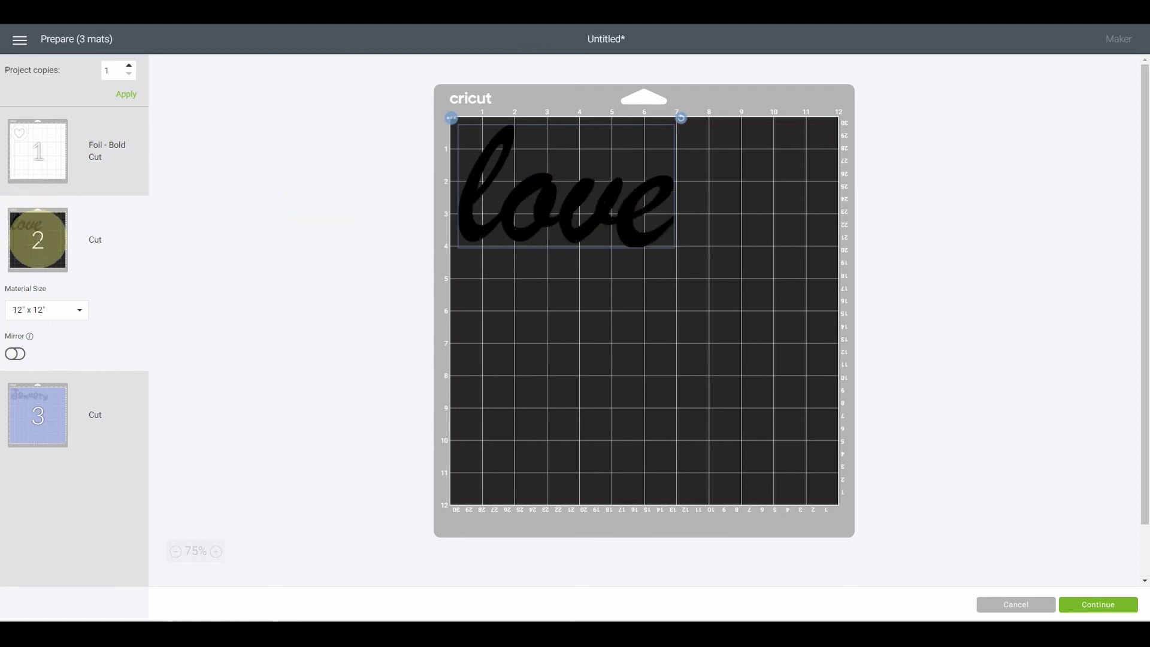
{"action": "left_click", "coordinate": [60, 424]}
{"action": "left_click", "coordinate": [45, 165]}
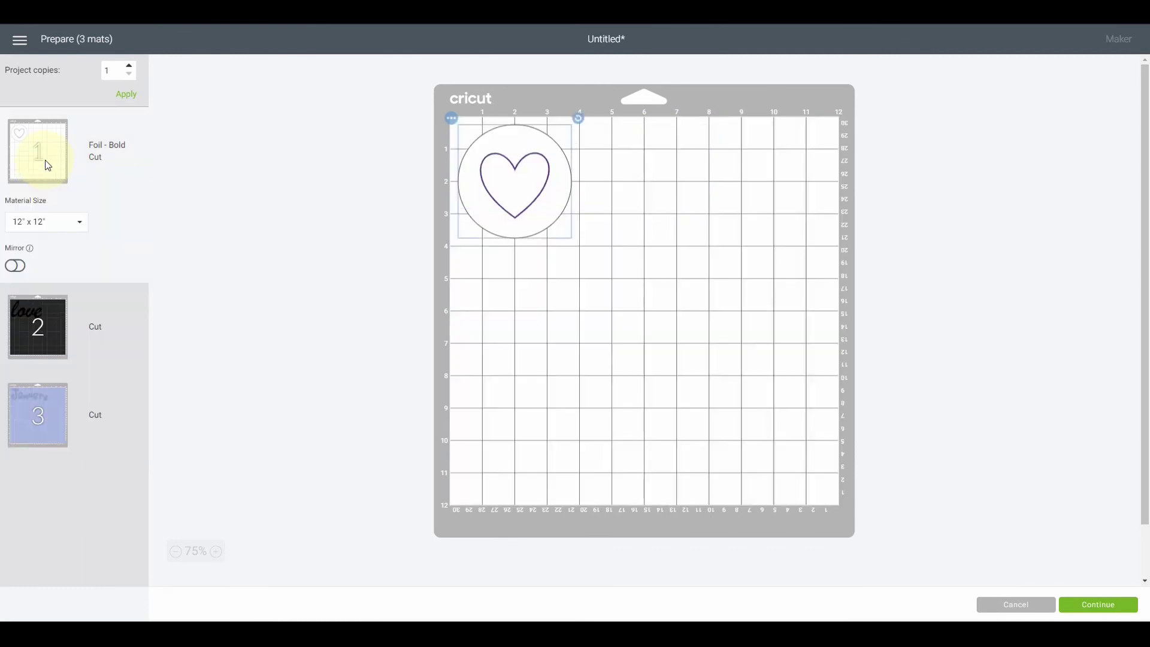
{"action": "left_click", "coordinate": [1017, 605]}
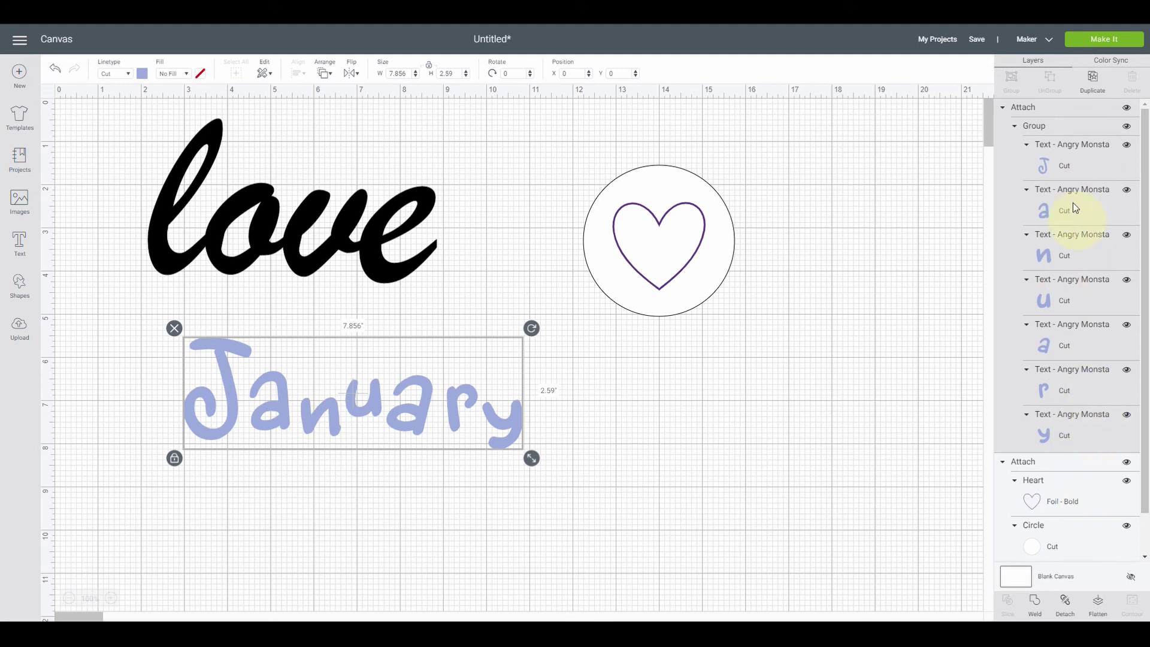
Step: Select the attached heart and circle in the layer list, followed by the attached "January" letters
{"action": "left_click", "coordinate": [1041, 469]}
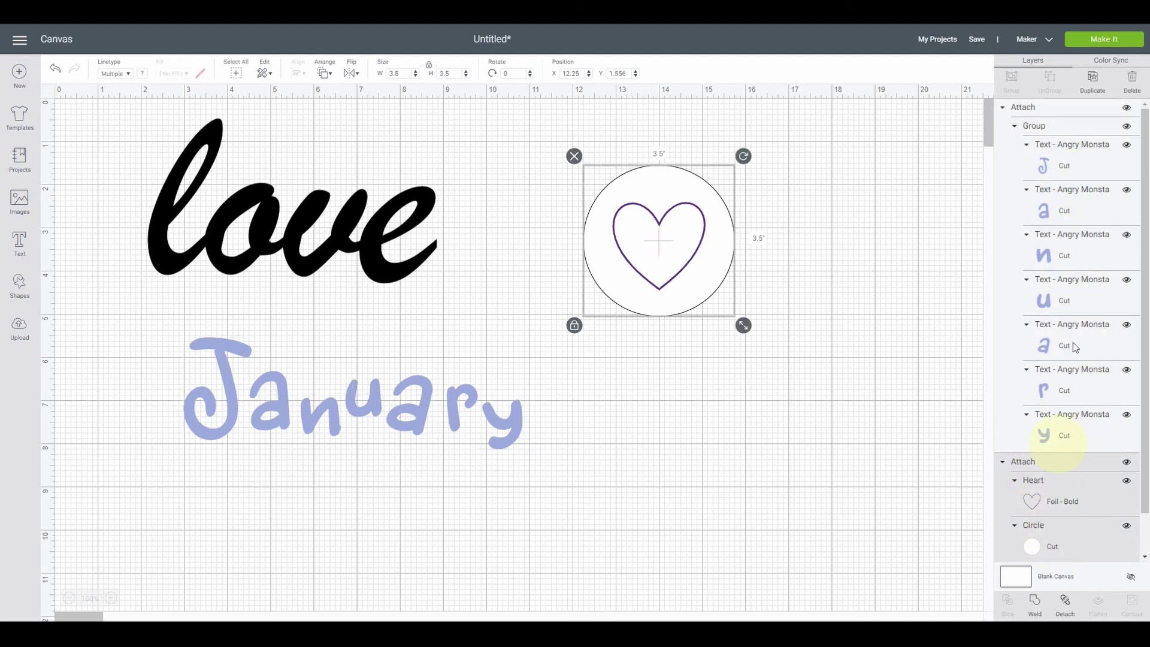
{"action": "left_click", "coordinate": [1034, 109]}
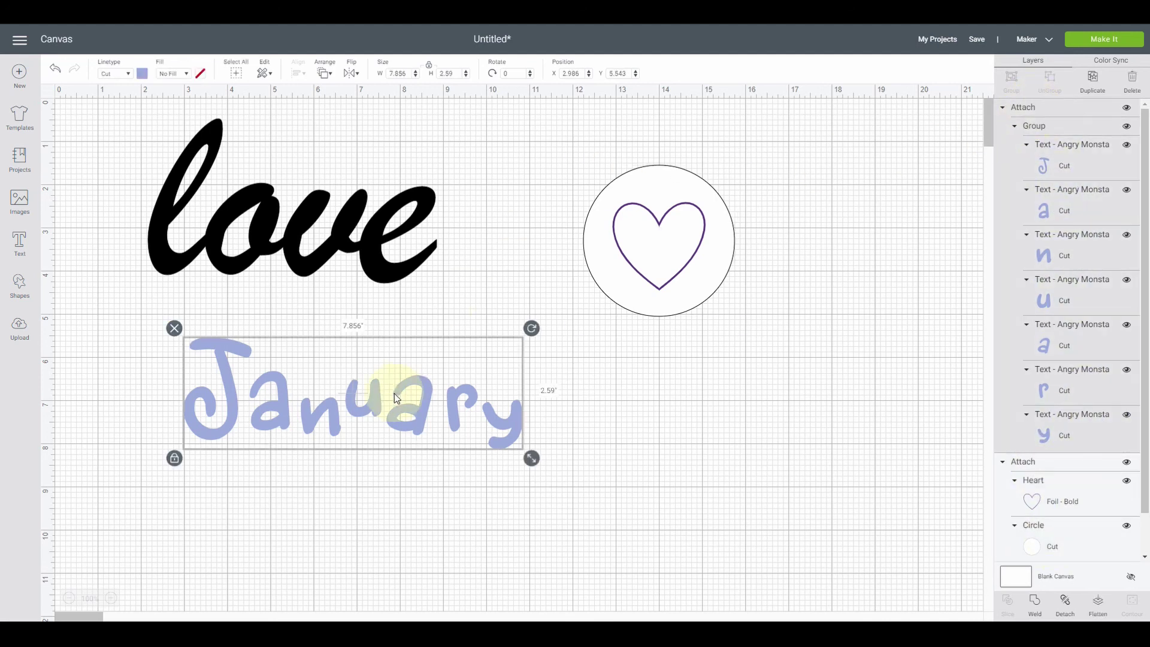